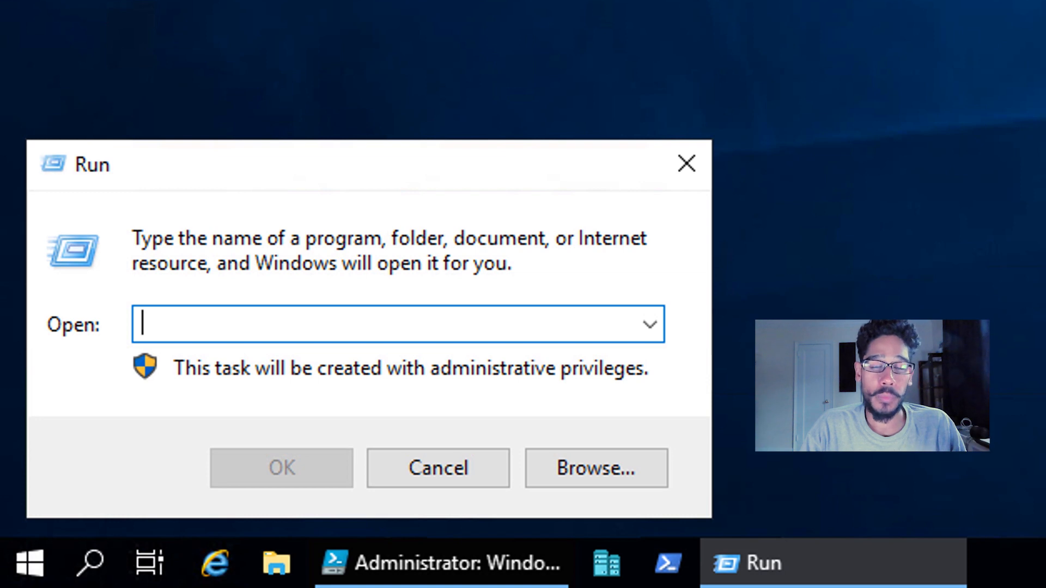
Step: Run winver to check the installed Windows version
text(winver)
key(Return)
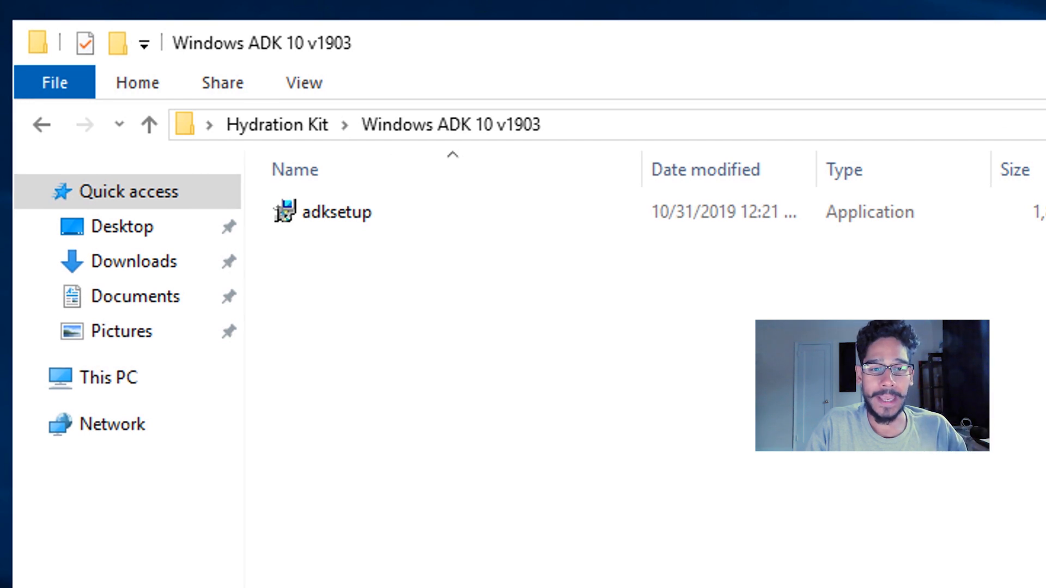
Step: Launch adksetup from the Windows ADK 10 v1903 folder, choose No for anonymous usage data and accept the license agreement
double_click(338, 212)
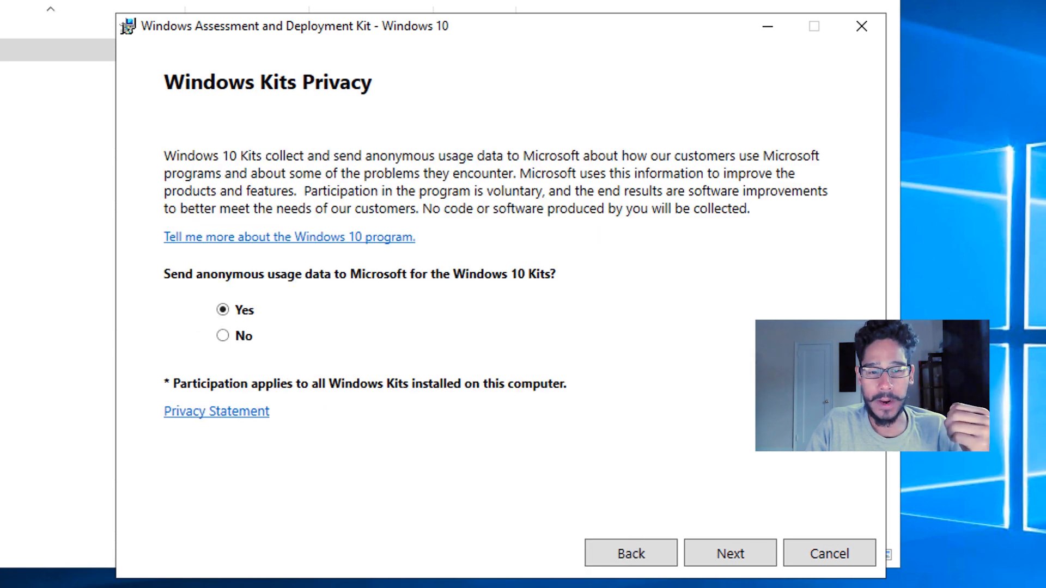
click(223, 336)
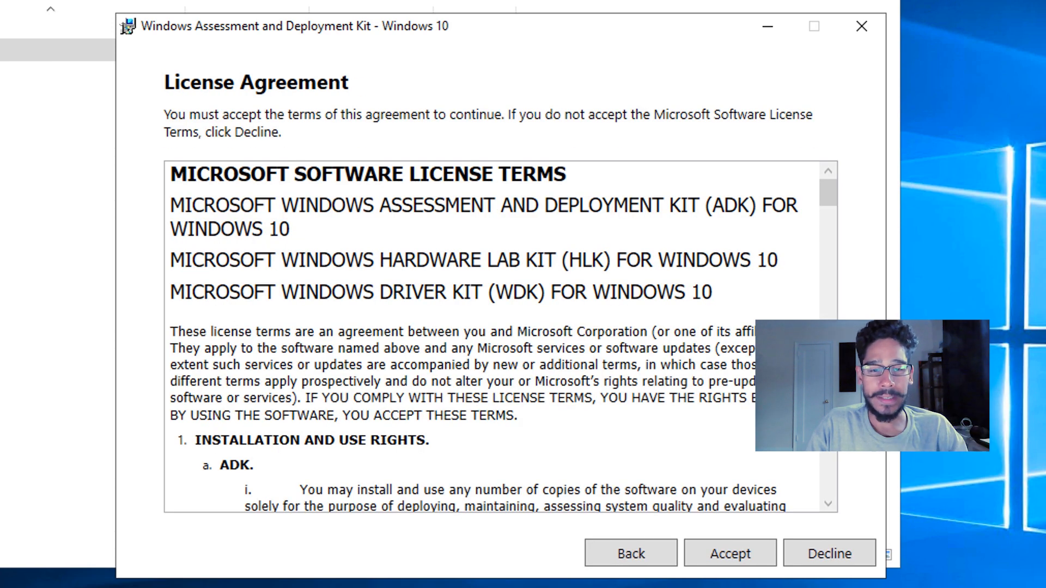
click(731, 553)
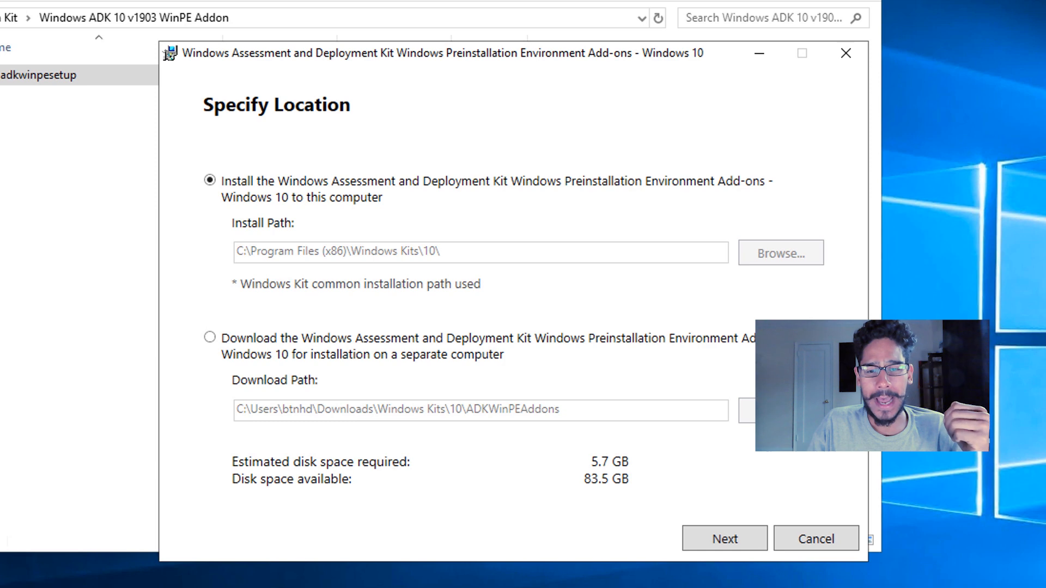
Step: Install the Windows PE add-on at the default path, keeping usage data set to No and accepting the license agreement
key(Return)
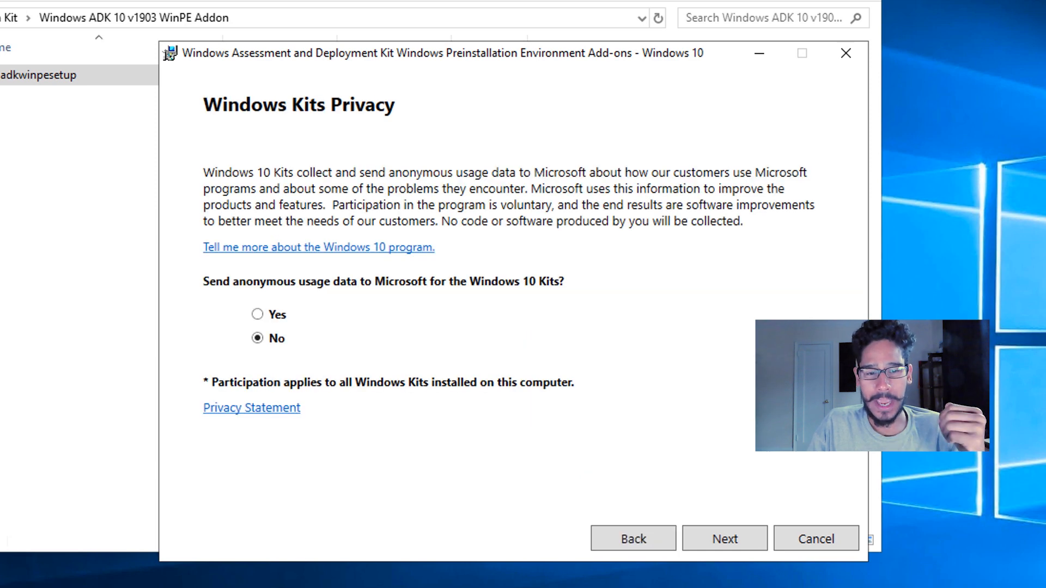
key(Return)
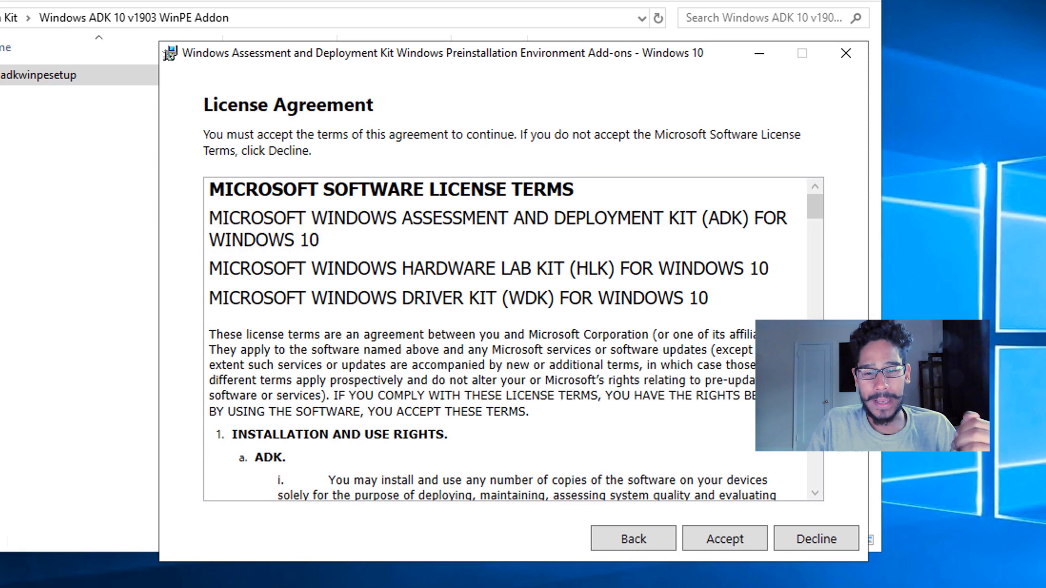
key(Return)
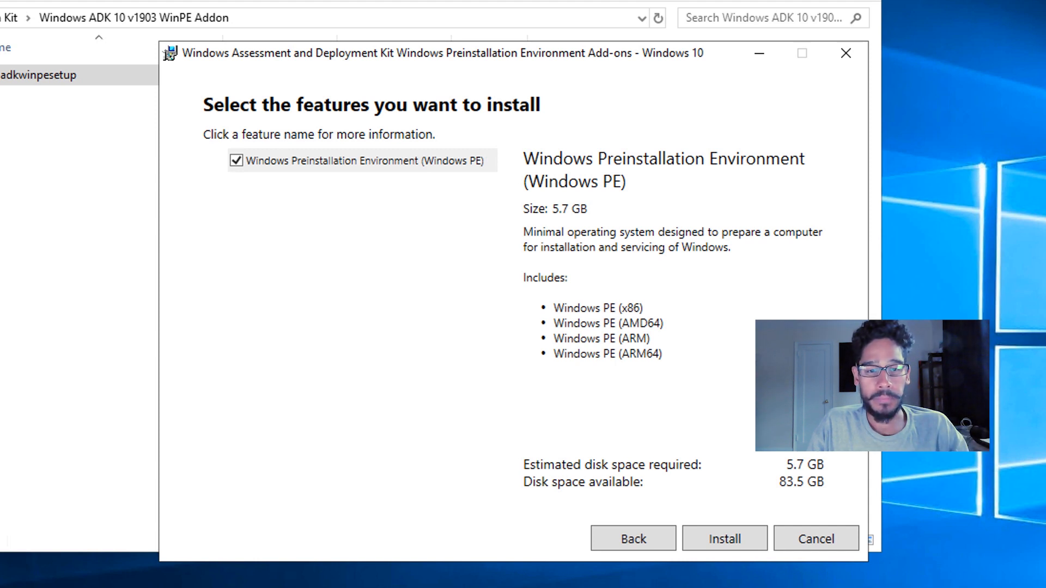
key(Return)
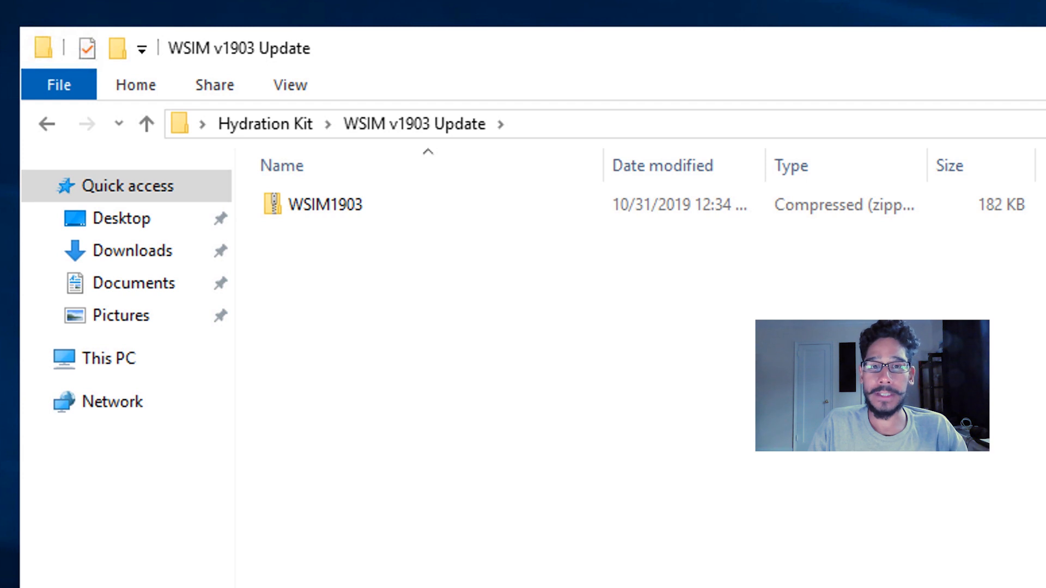
Step: Extract the WSIM1903 archive to its suggested folder and open the options for the extracted UpdateWSIM batch file
right_click(345, 205)
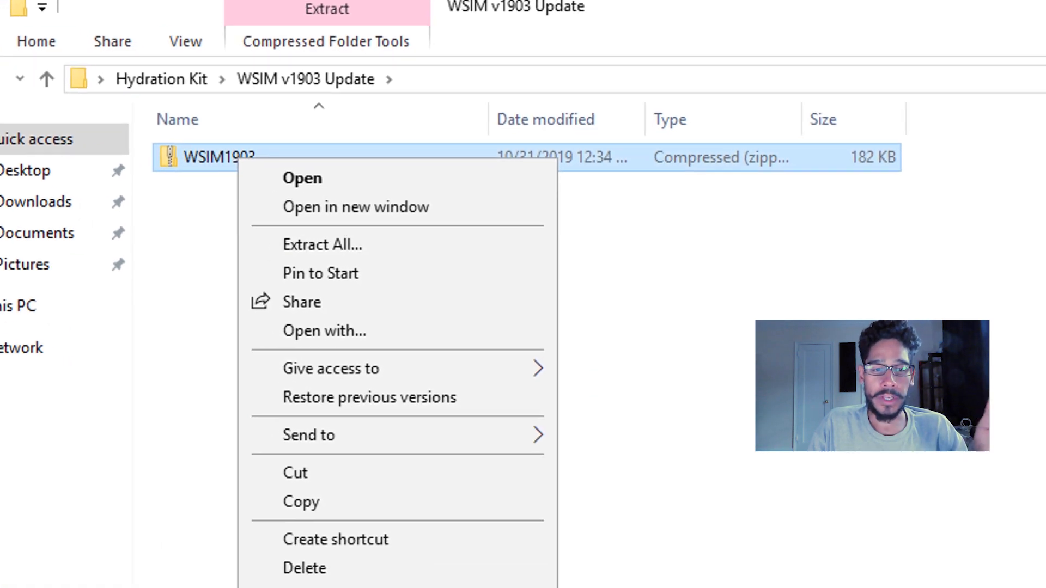
click(323, 245)
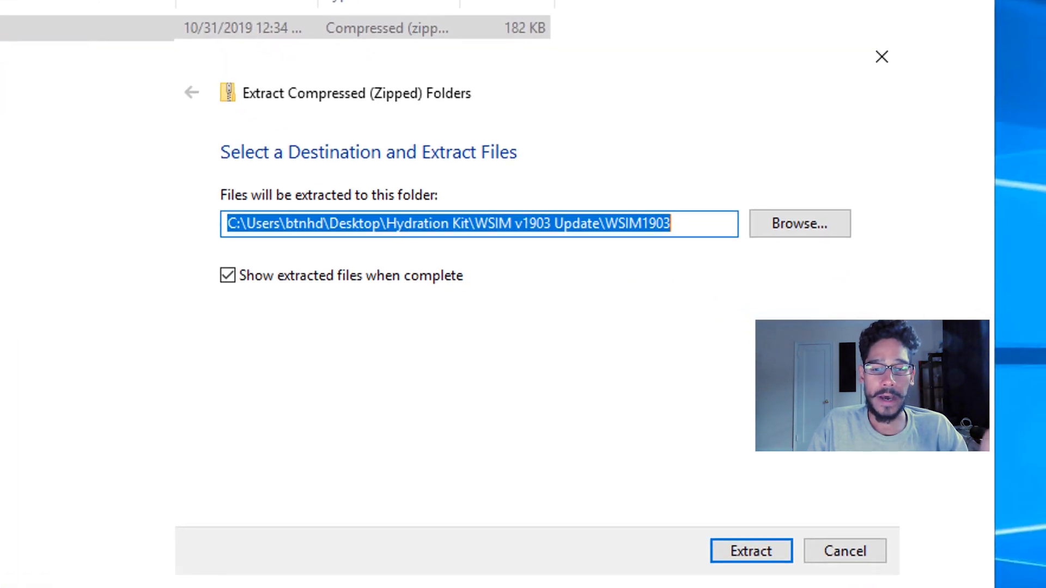
click(747, 551)
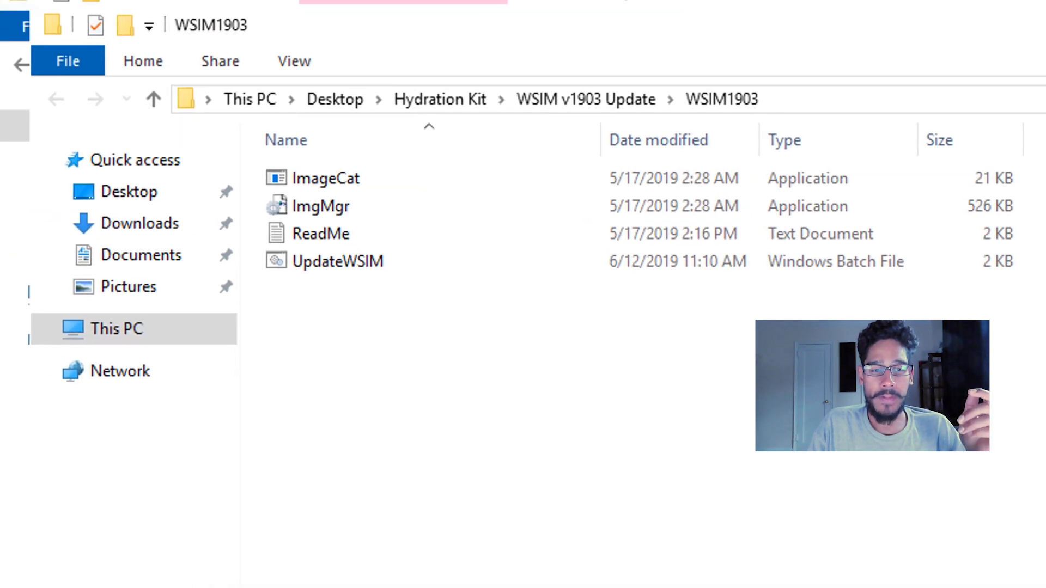
right_click(376, 262)
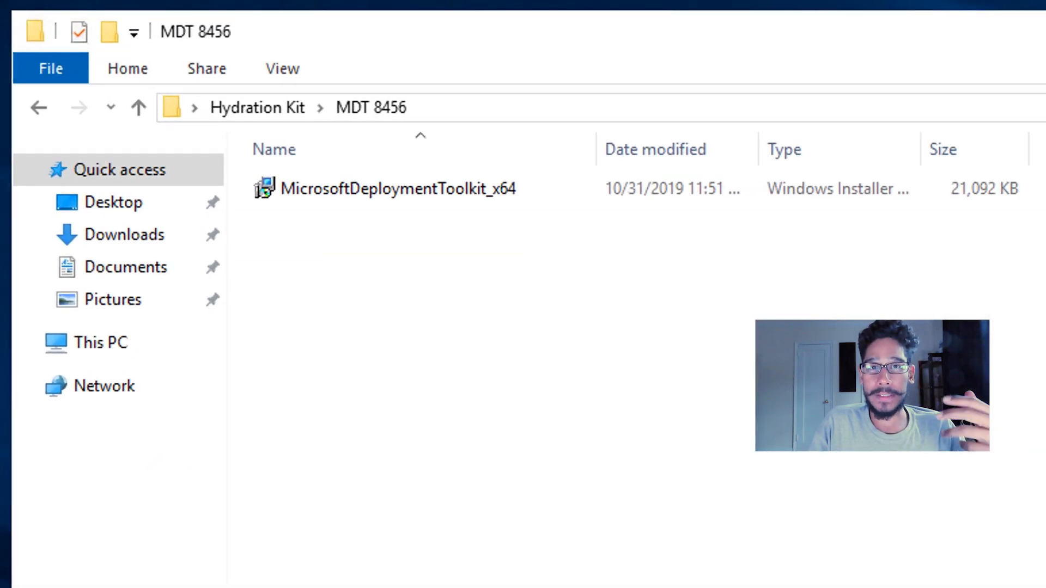
Step: Install Microsoft Deployment Toolkit x64 with the default features and location, accepting the license and not joining the improvement program
double_click(398, 189)
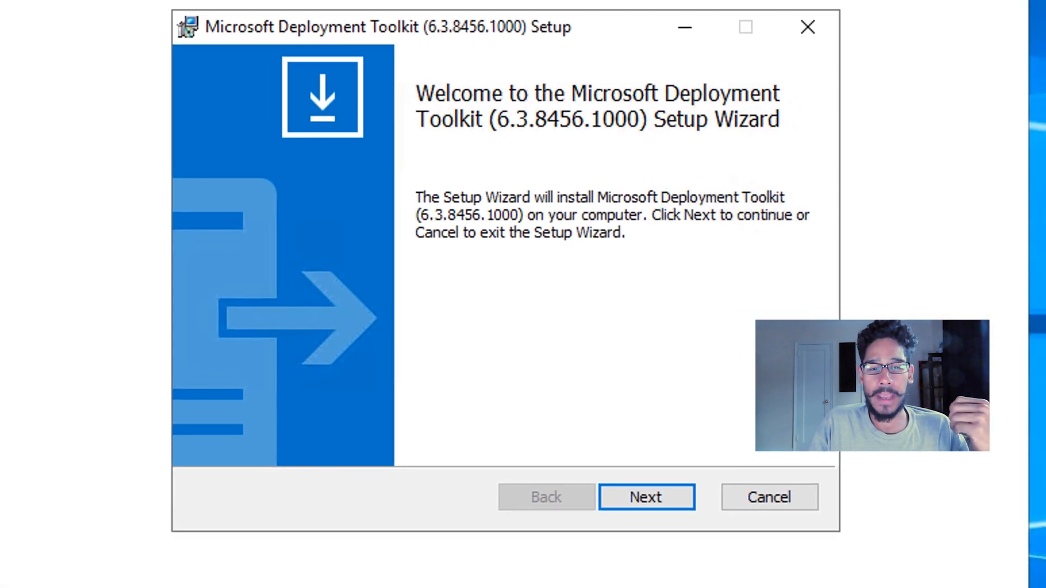
key(Return)
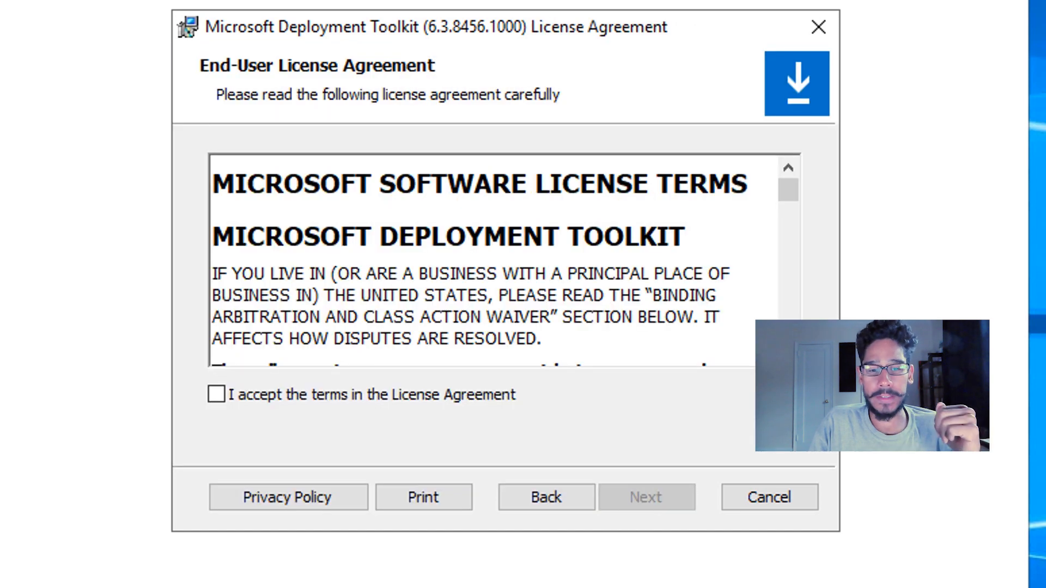
key(space)
key(Return)
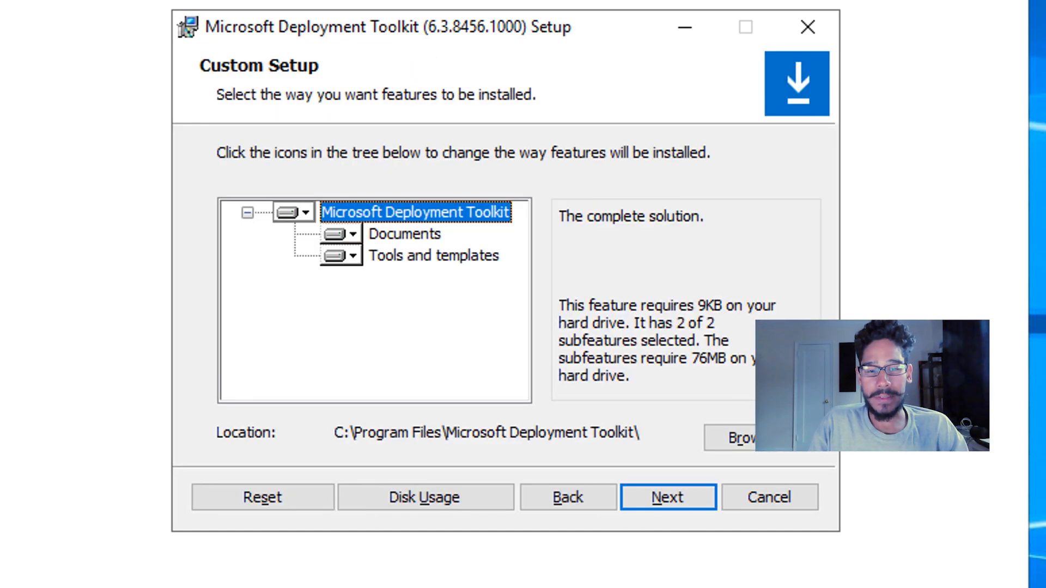
key(Return)
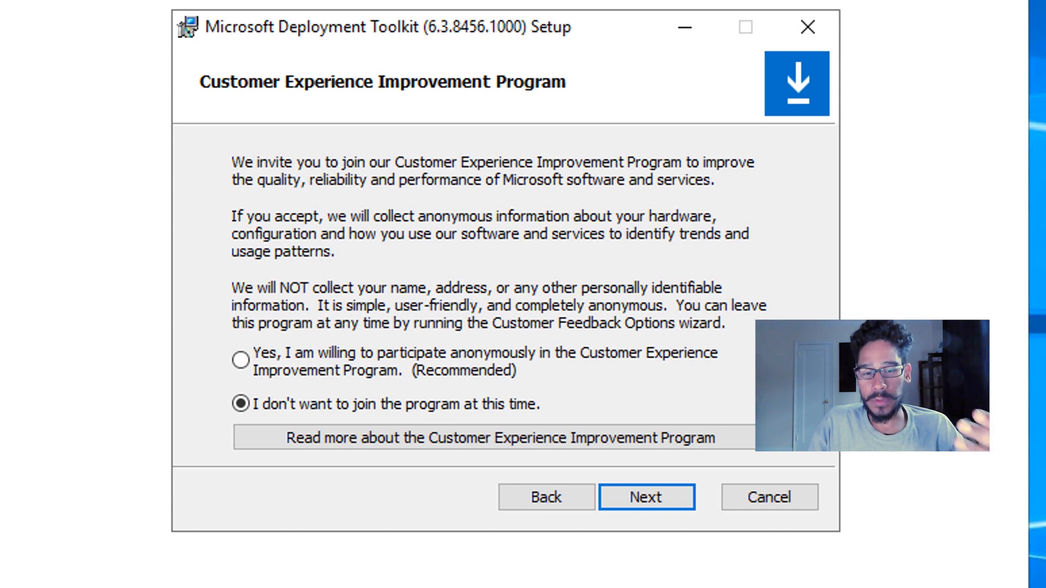
key(Return)
key(Return)
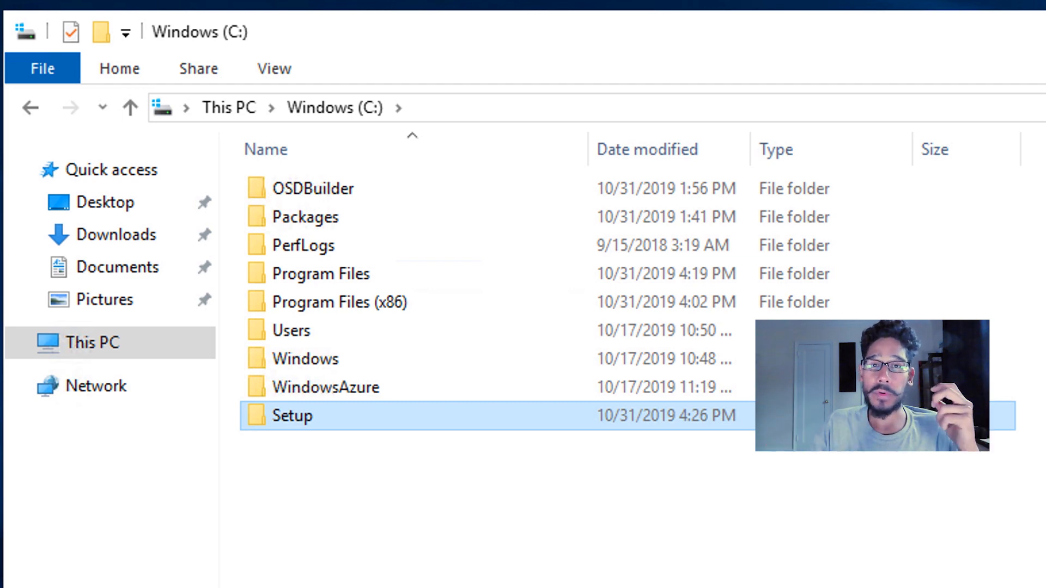
Step: From the Windows ADK 10 v1903 folder in C:\Setup, run .\adksetup.exe /layout "C:\Setup\Windows ADK10 v1903" in PowerShell
key(Return)
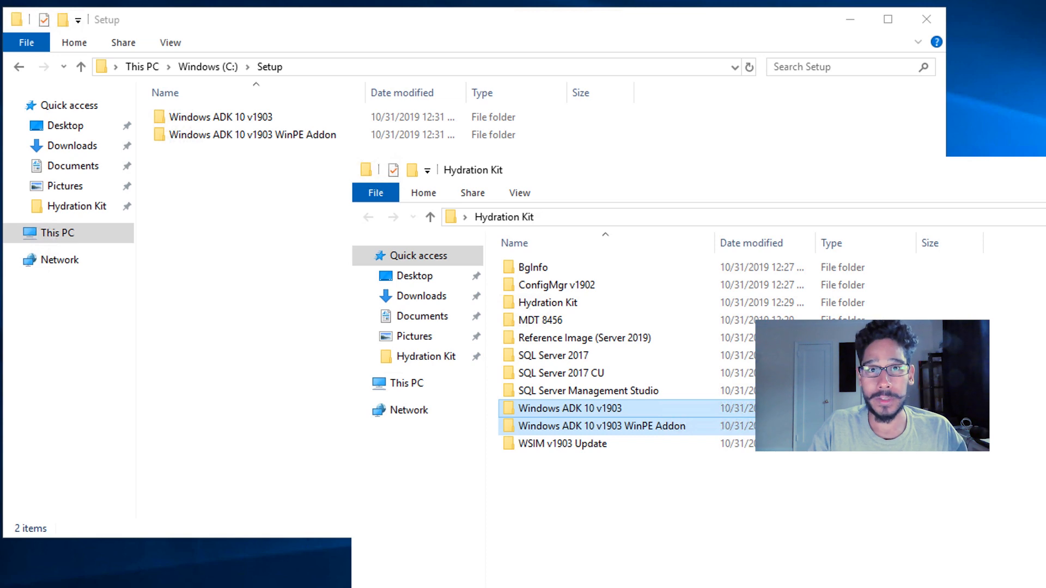
right_click(261, 117)
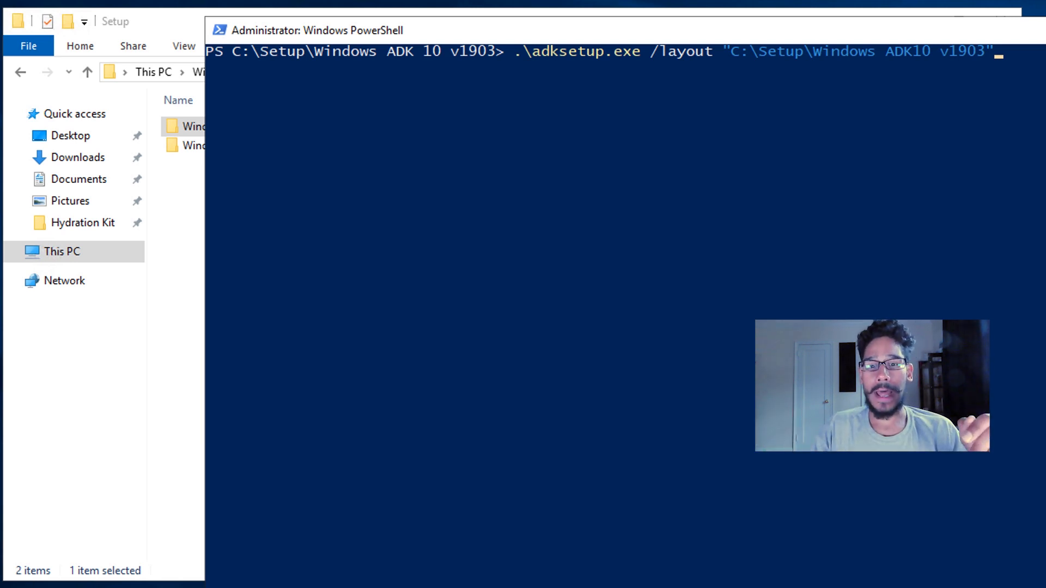
key(Return)
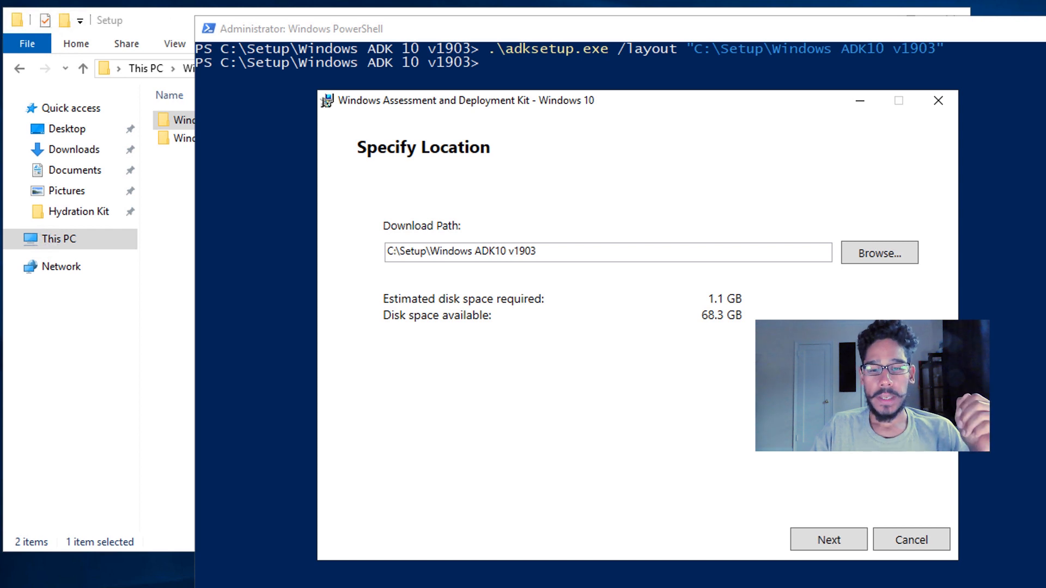
Step: Download the offline ADK files to C:\Setup\Windows ADK10 v1903, keeping usage data set to No and accepting the license
key(Return)
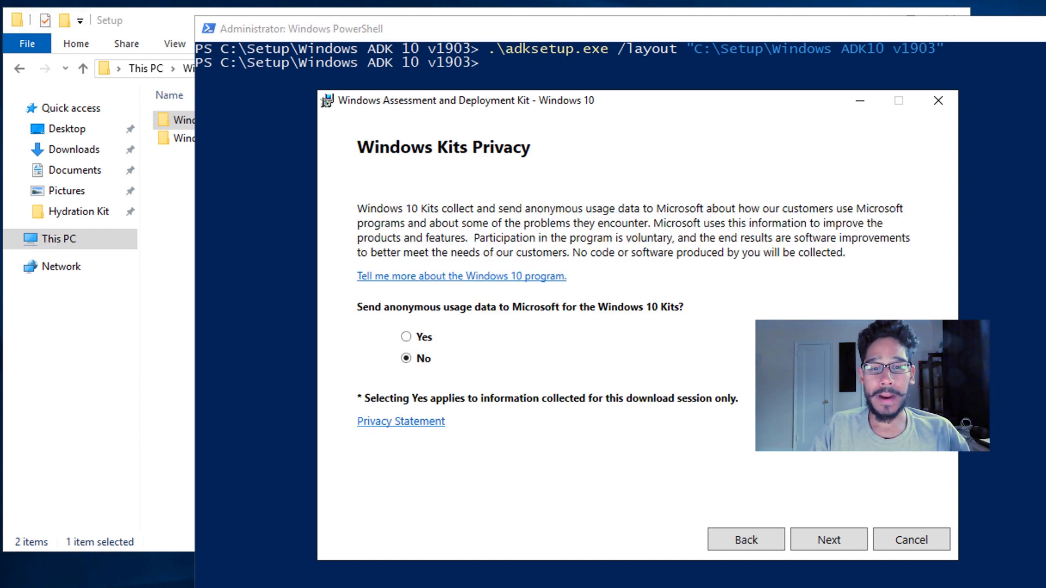
key(Return)
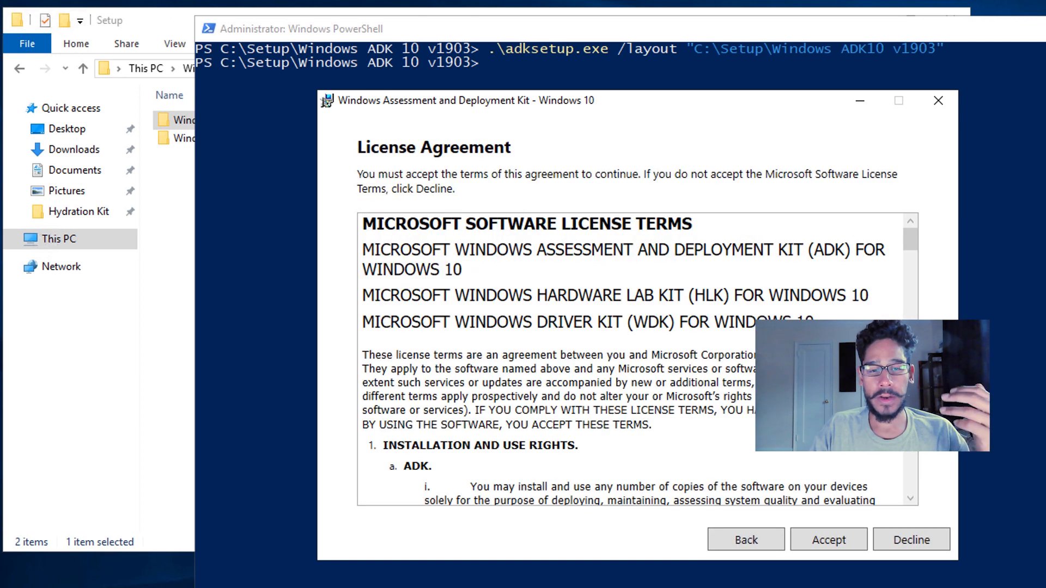
key(Return)
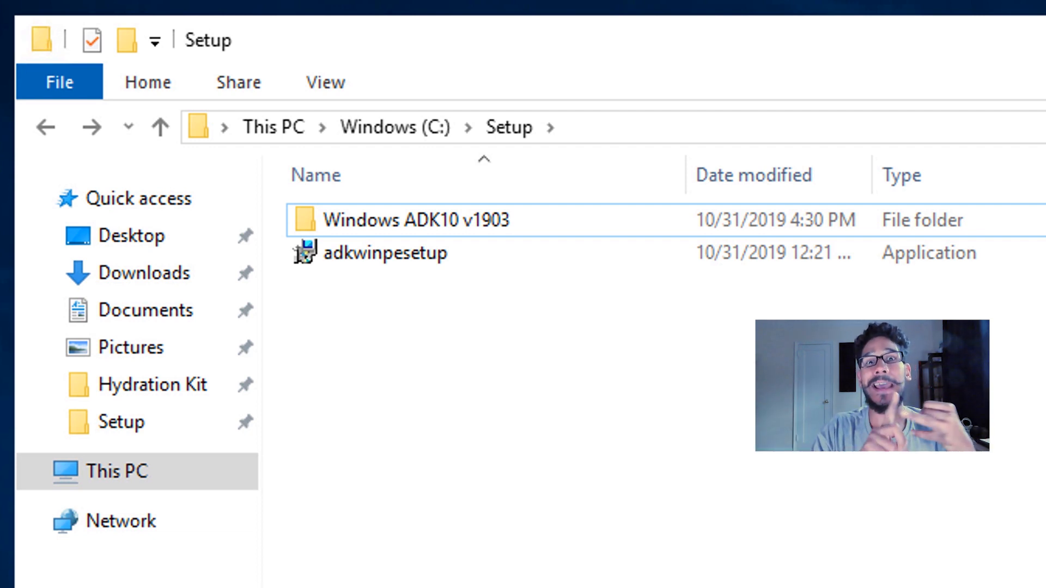
Step: Open PowerShell in C:\Setup and run .\adkwinpesetup.exe /layout "C:\Setup\Windows ADK10v1903 WinPE"
key(alt+Up)
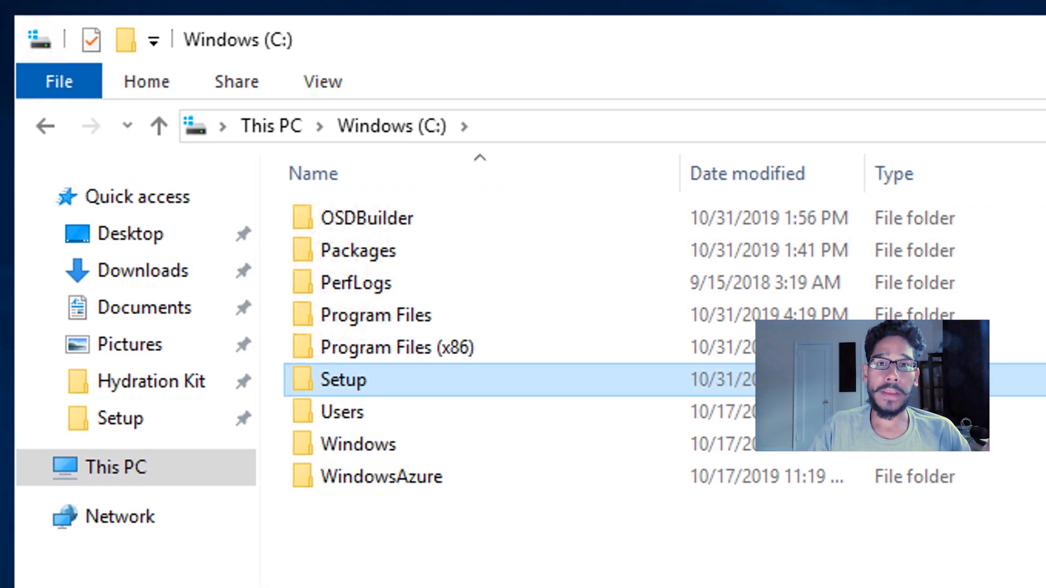
right_click(357, 381)
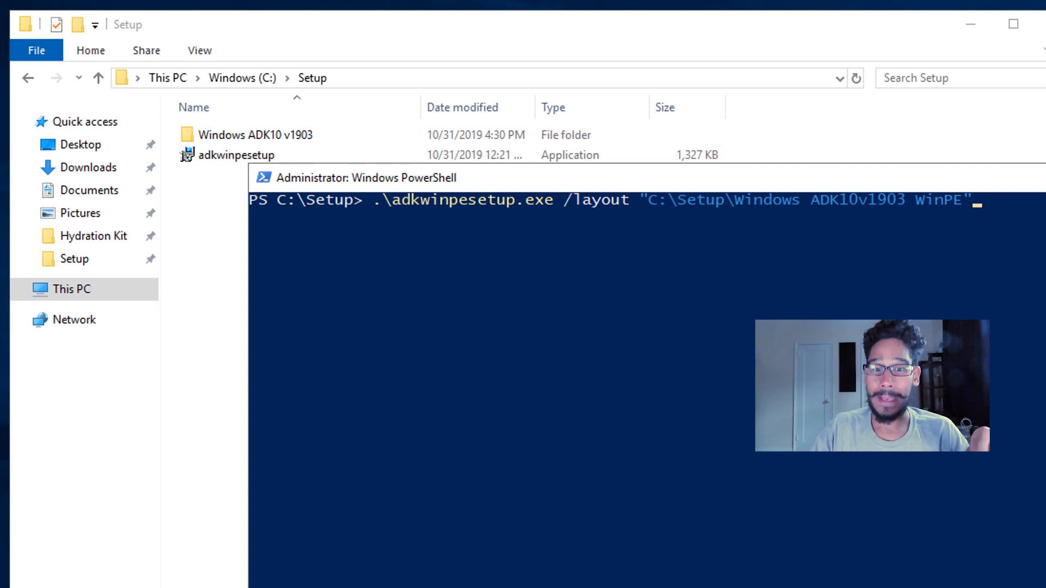
key(Return)
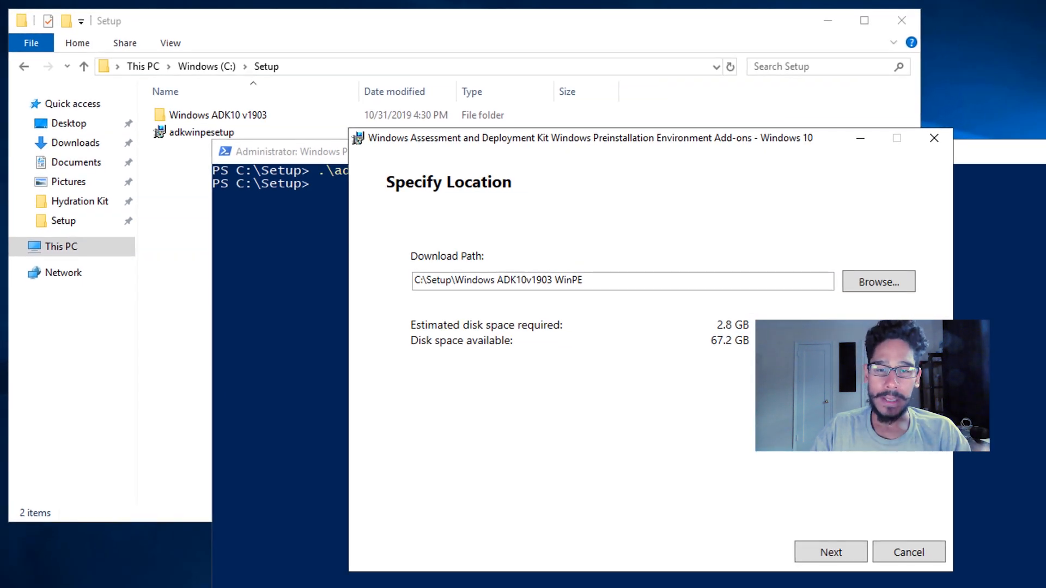
Step: Download the WinPE add-ons to C:\Setup\Windows ADK10v1903 WinPE, accepting the license, and open the options for the adkwinpesetup file
key(Return)
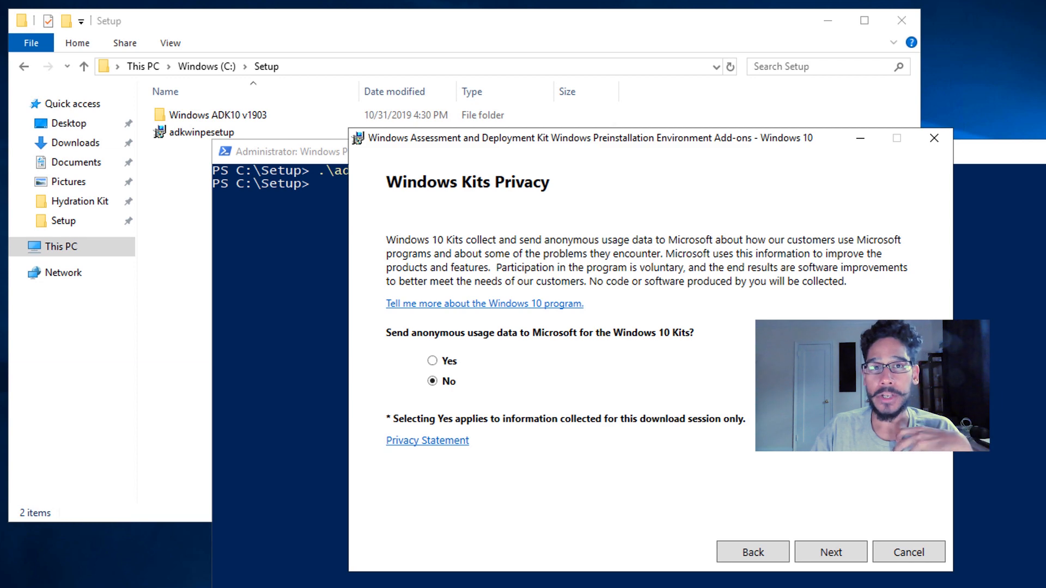
key(Return)
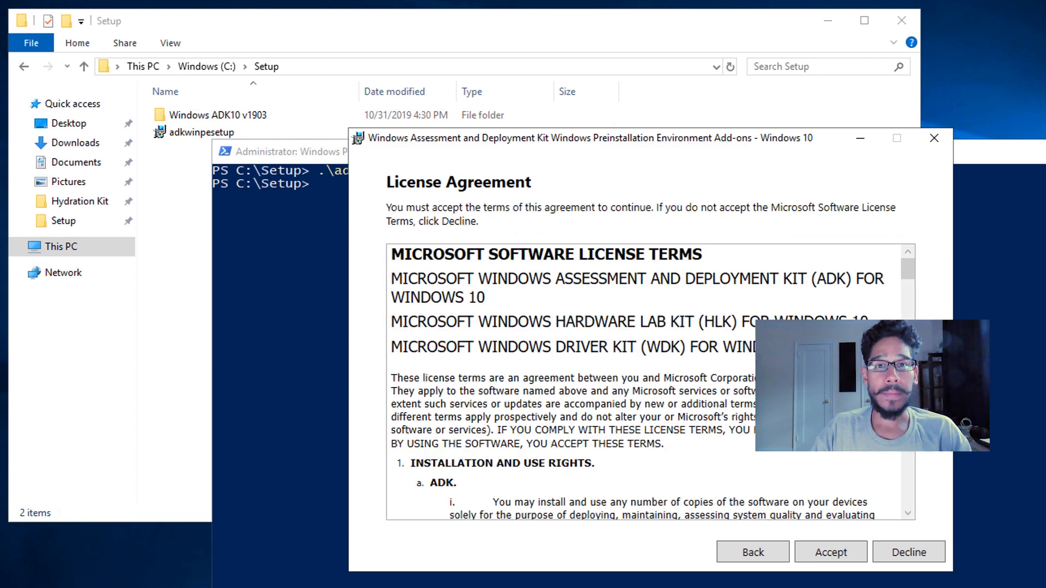
key(Return)
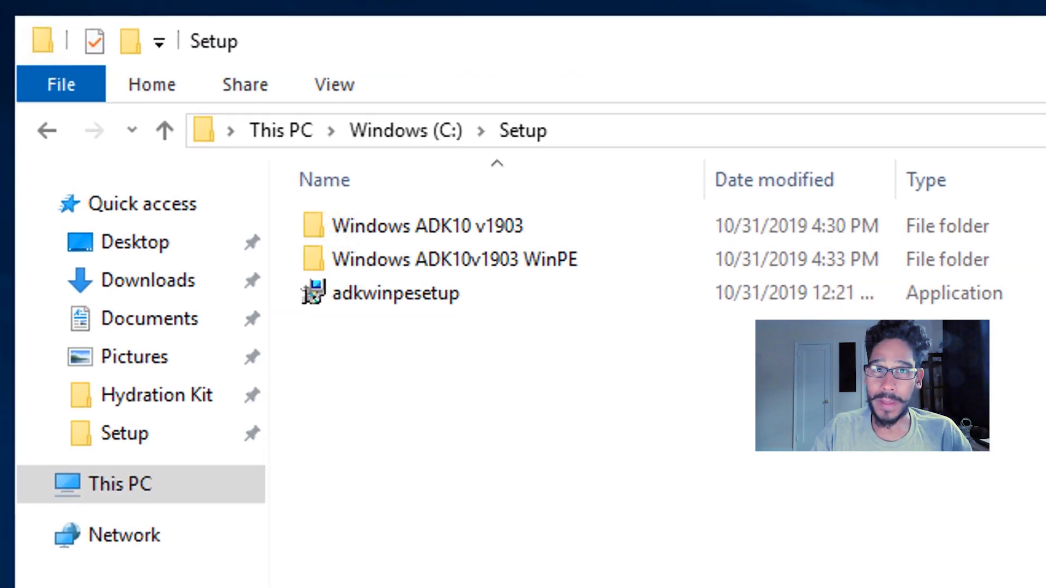
right_click(450, 295)
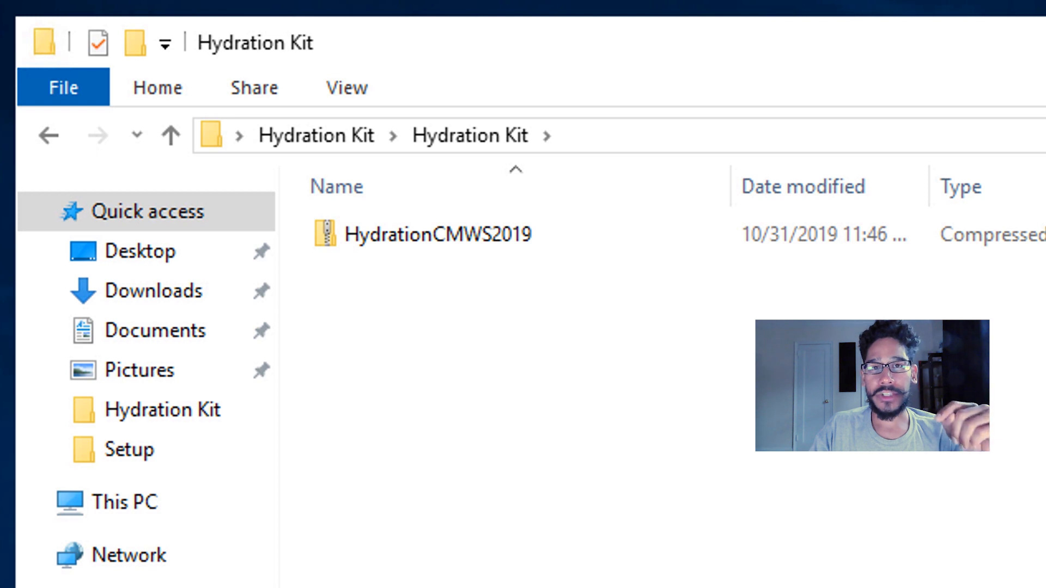
Step: Extract the HydrationCMWS2019 archive to its suggested folder and open the Source folder inside the extracted HydrationCMWS2019 folder
right_click(463, 236)
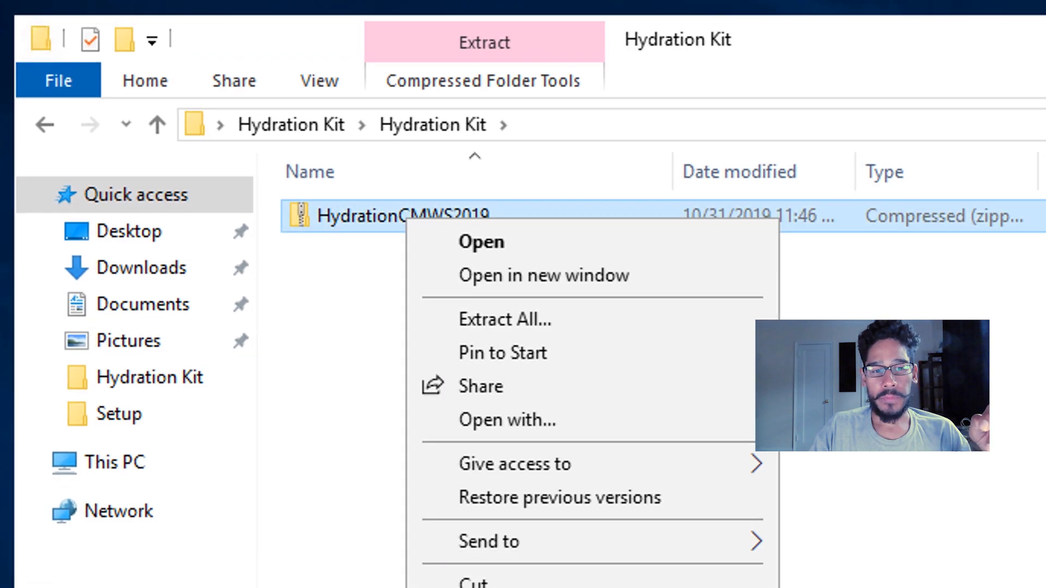
click(556, 346)
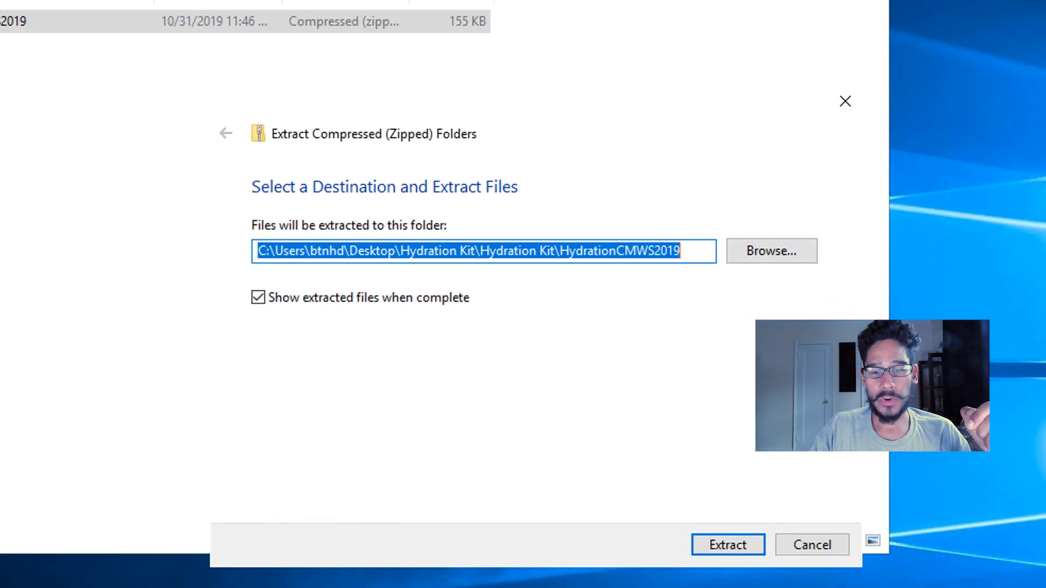
key(Return)
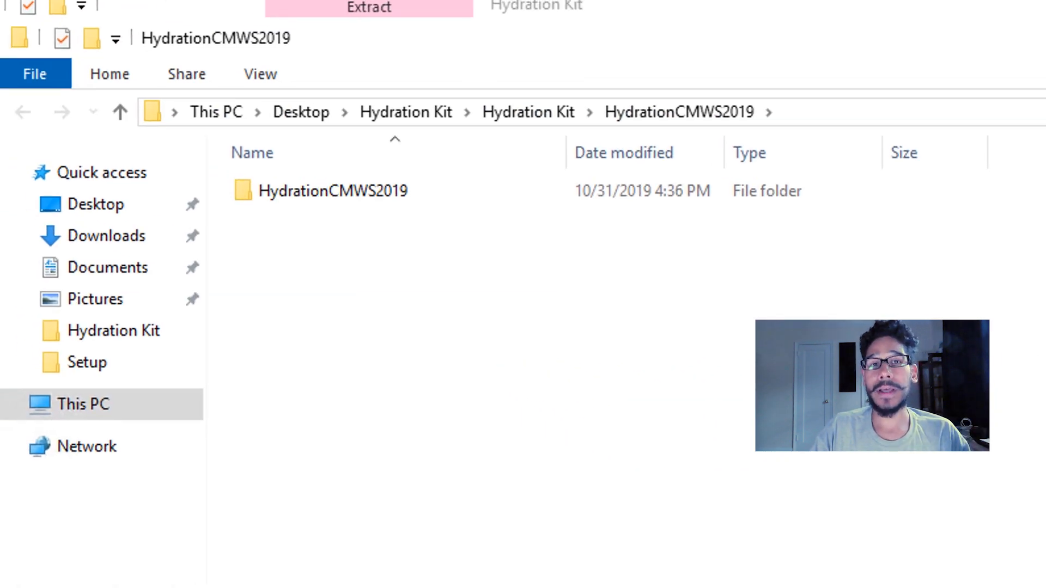
double_click(332, 191)
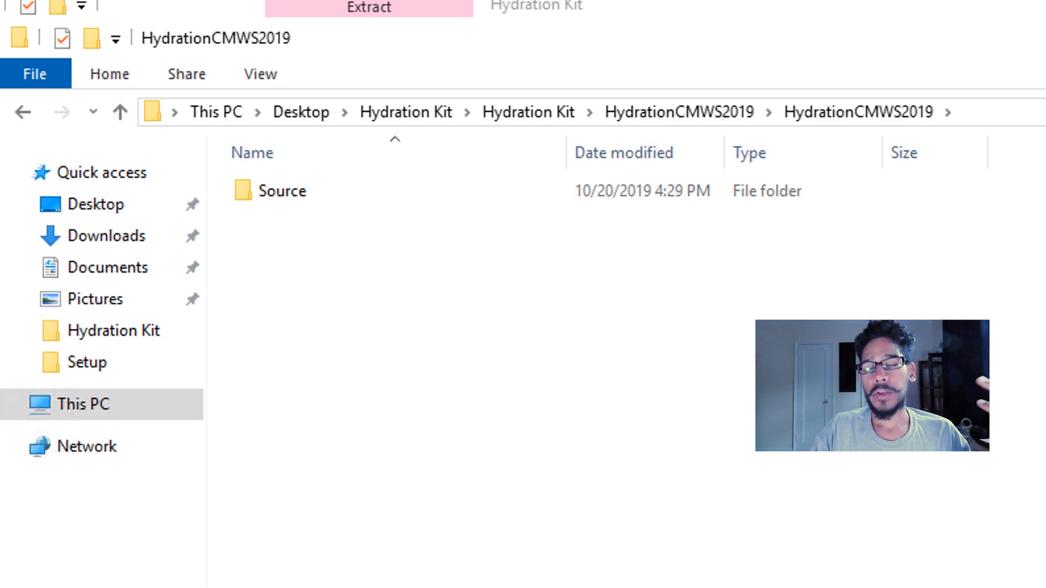
double_click(282, 191)
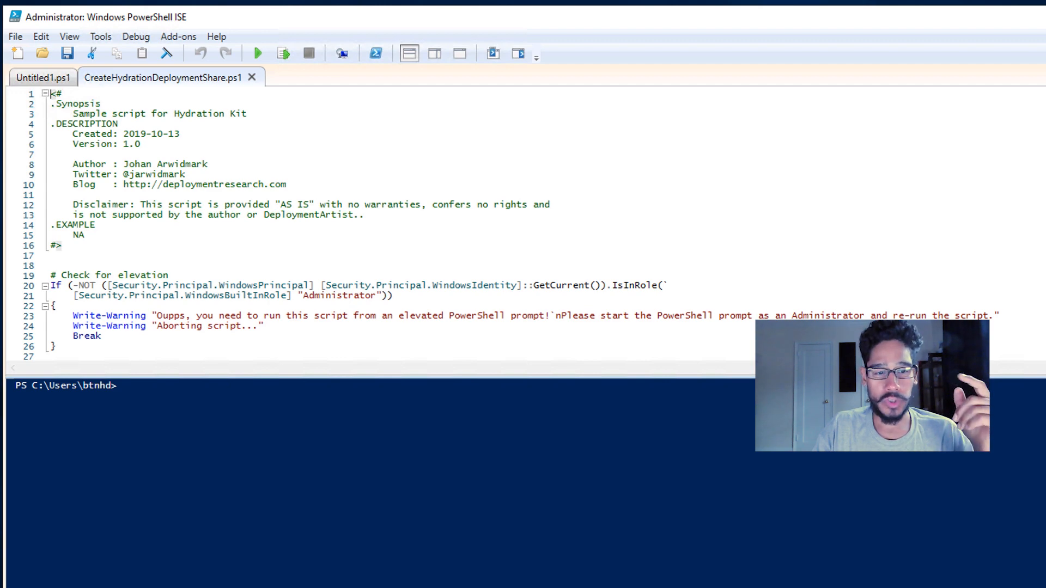
Step: Run the CreateHydrationDeploymentShare.ps1 script and open the Applications node of the Hydration ConfigMgr share in Deployment Workbench
key(F5)
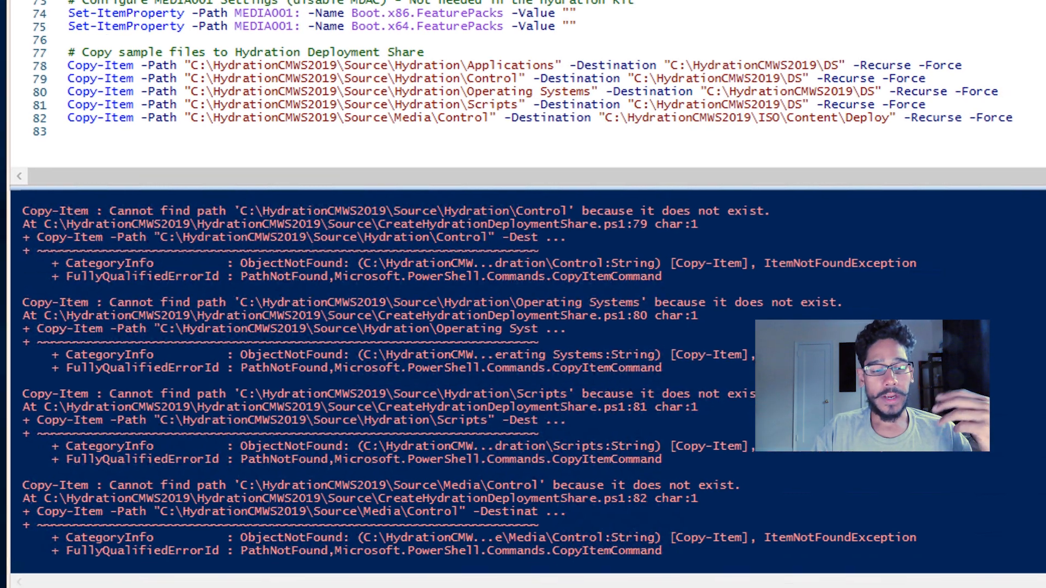
key(super)
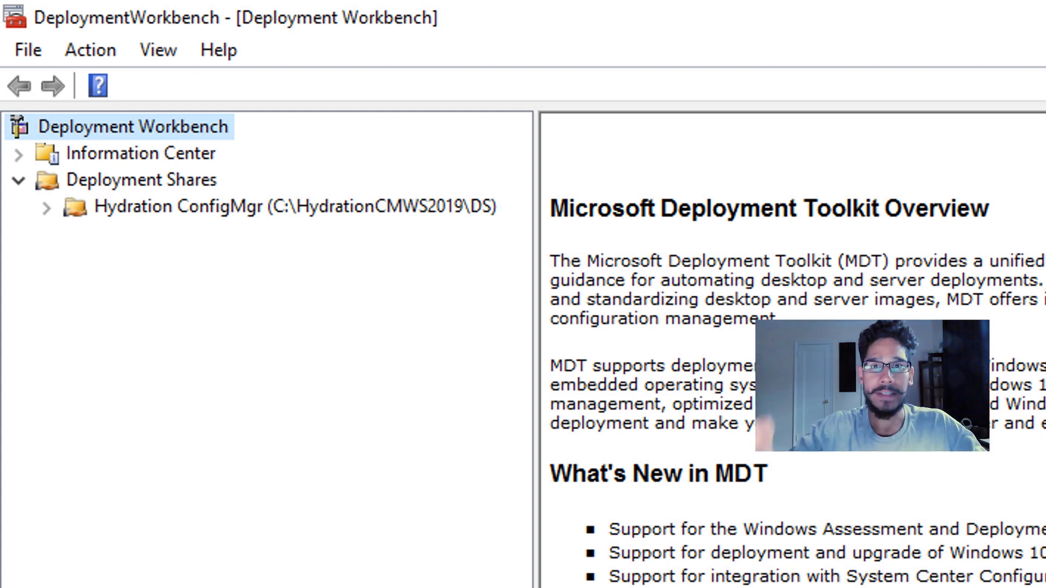
click(46, 208)
click(170, 234)
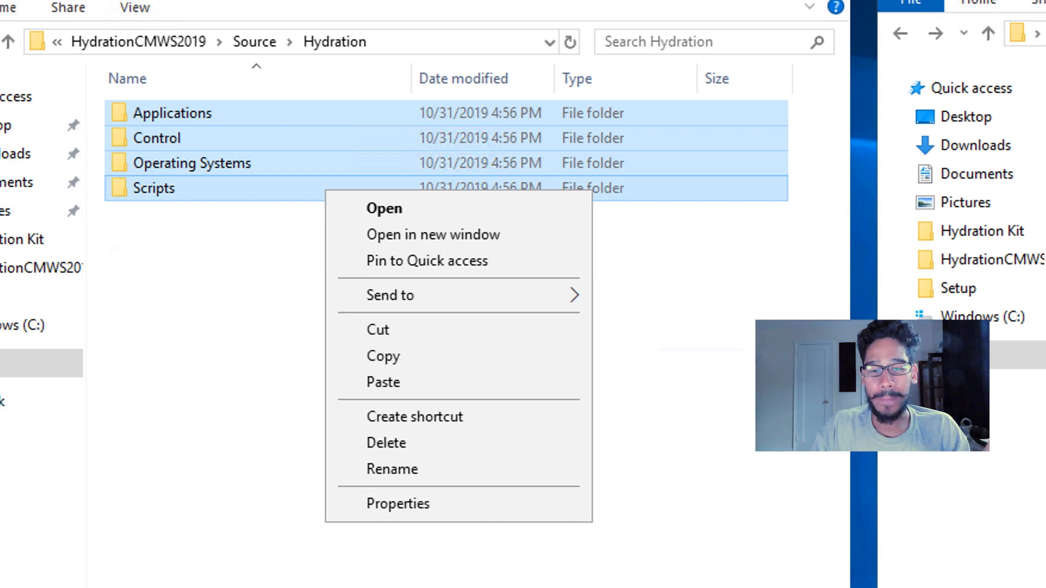
Step: Copy the Applications, Control, Operating Systems and Scripts folders from Source\Hydration into C:\HydrationCMWS2019\DS, replacing the existing files
click(384, 357)
right_click(733, 406)
click(779, 537)
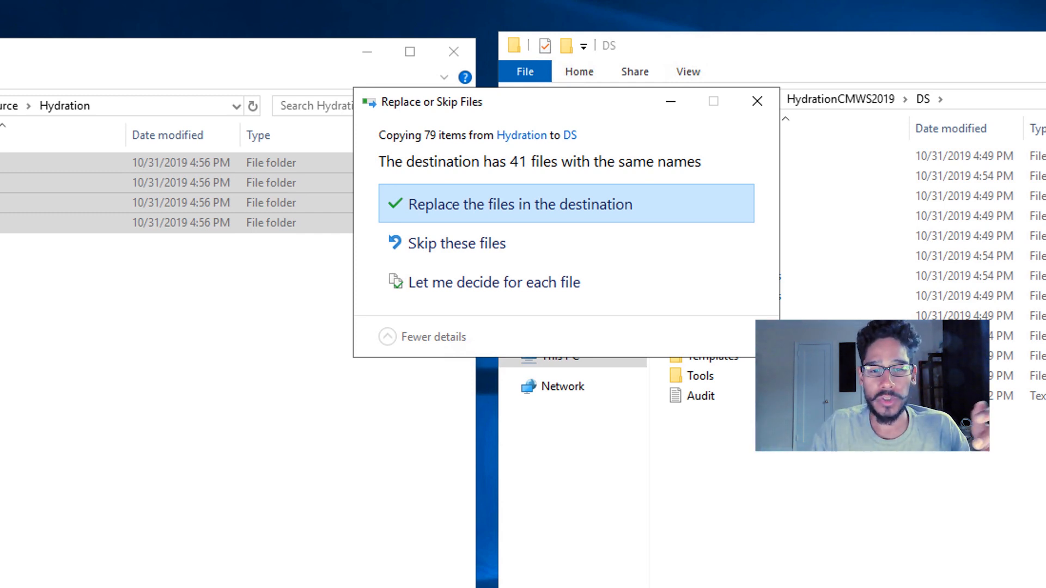
key(Return)
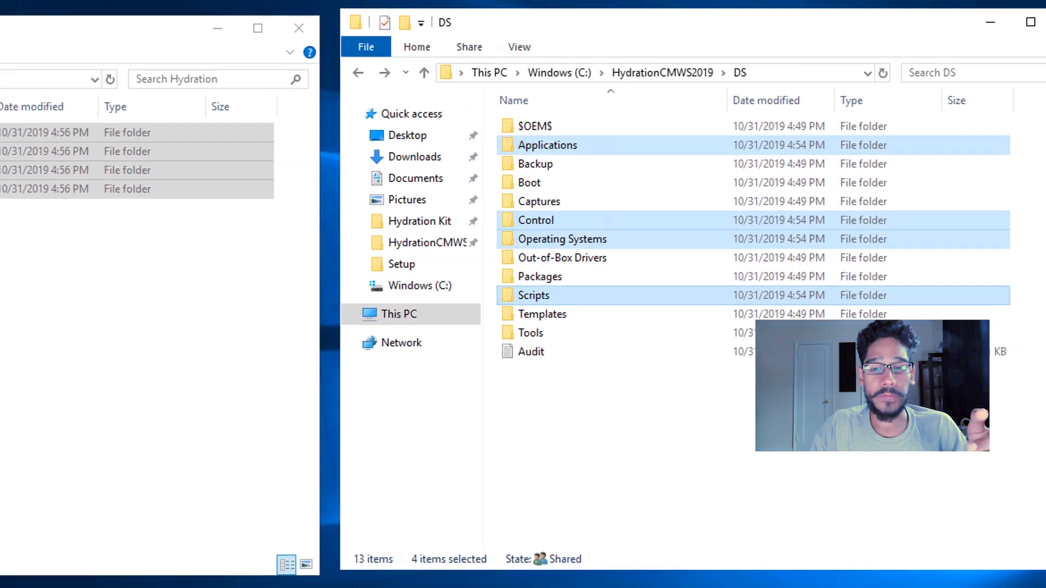
Step: Open the Applications folder in DS and paste the WinPE add-on files into Install - WinPE Addon for Windows ADK 10\Source
double_click(716, 160)
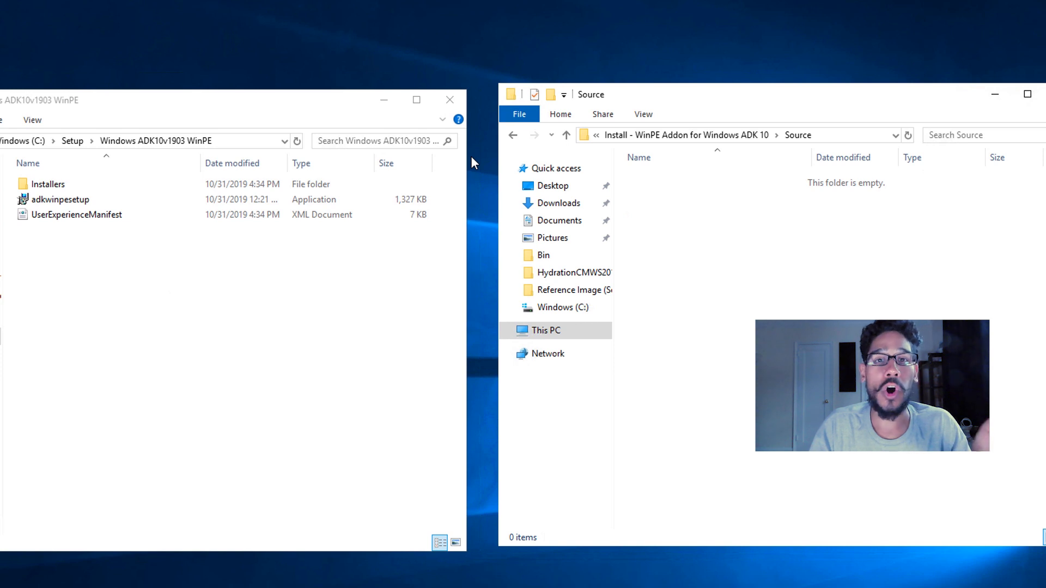
key(ctrl+v)
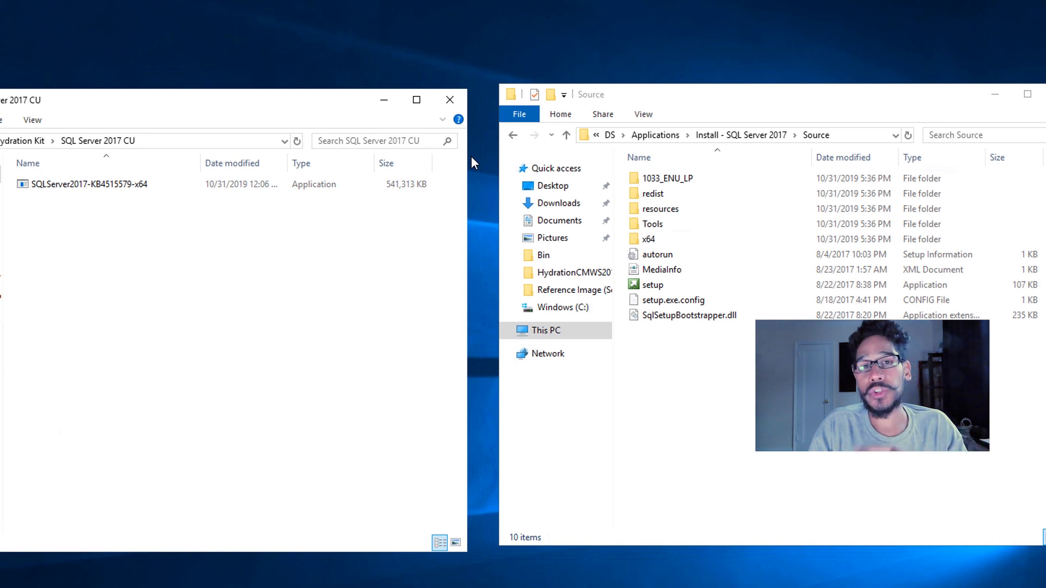
Step: Create a folder named Updates in the Source folder of Install - SQL Server 2017
right_click(678, 376)
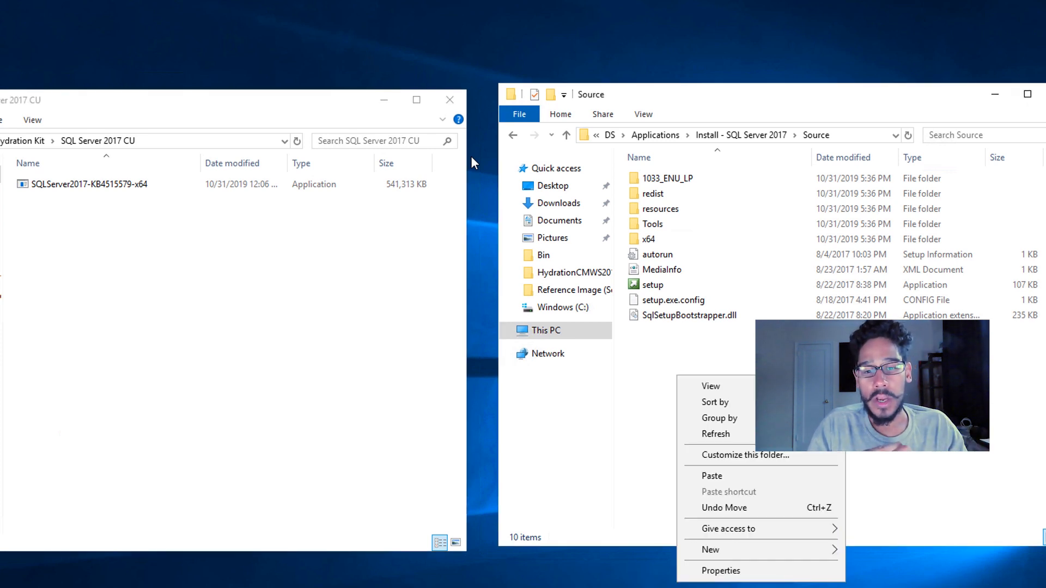
text(wfolder)
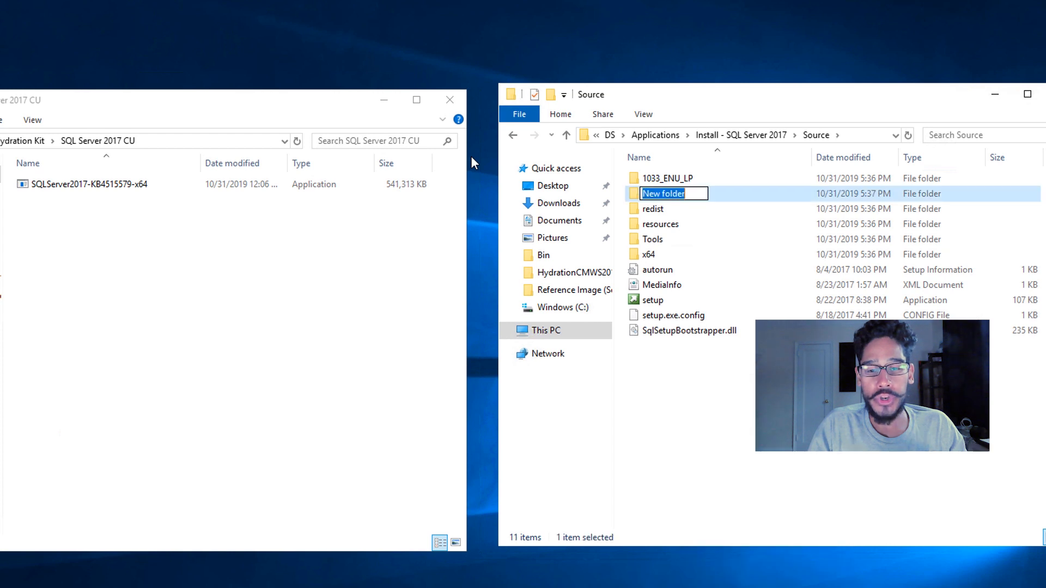
text(Updates)
key(Return)
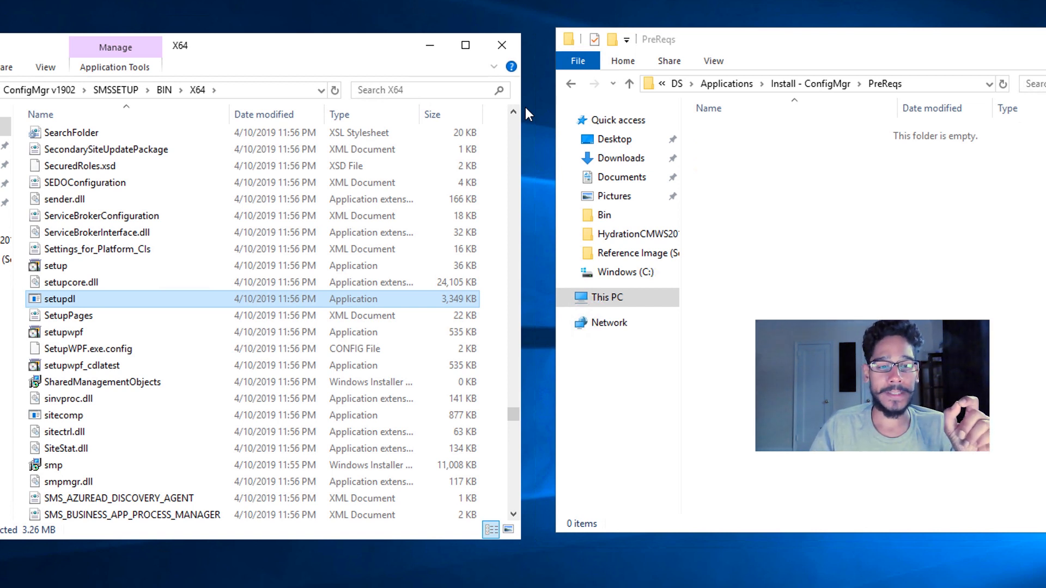
Step: Run setupdl from the ConfigMgr v1902 files and set its download path to C:\HydrationCMWS2019\DS\Applications\Install - ConfigMgr\PreReqs
key(Return)
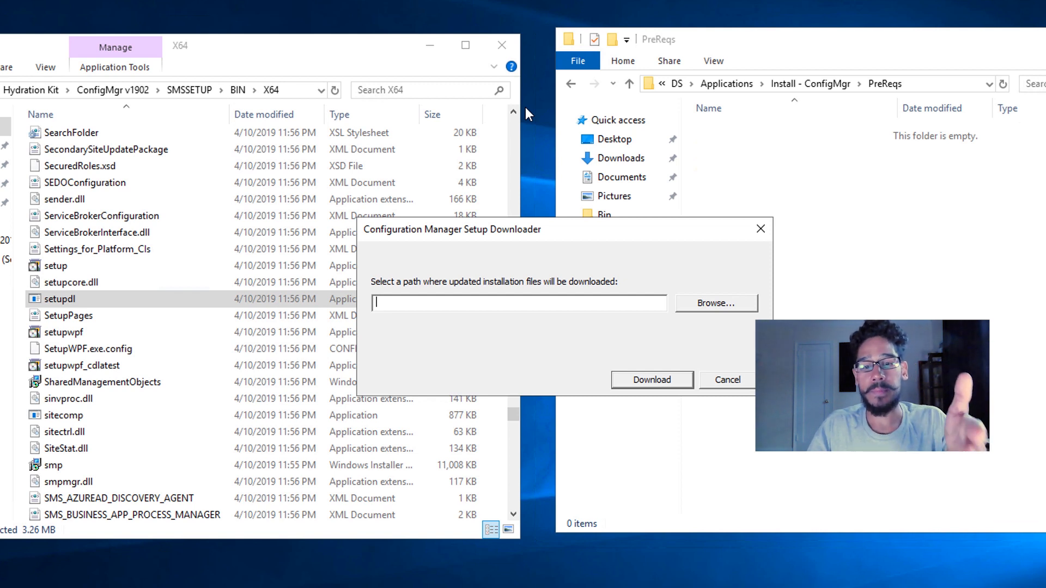
text(C:\HydrationCMWS2019\DS\Applications\Install - ConfigMgr\PreReqs)
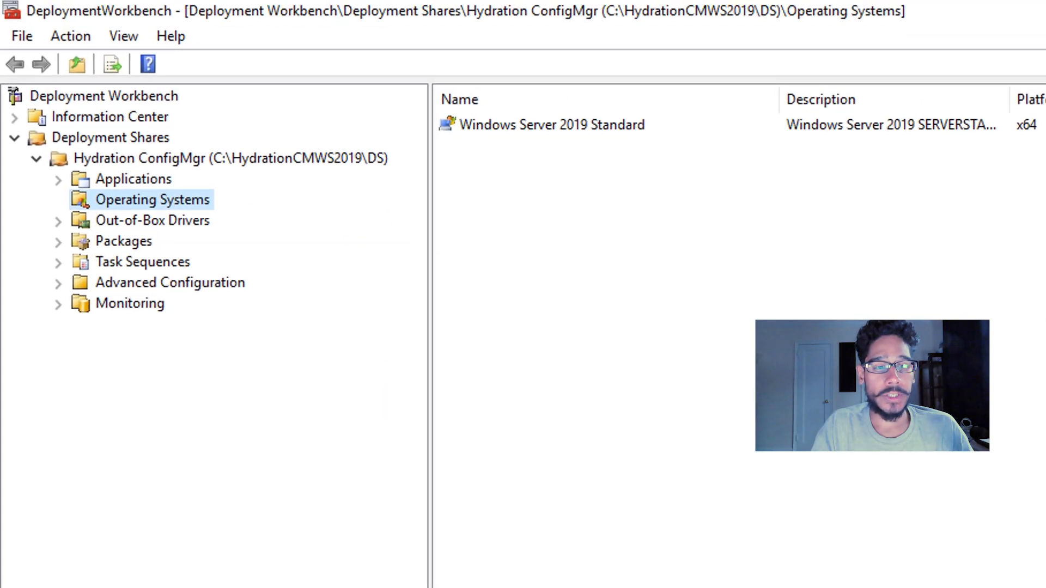
Step: Update the content of MEDIA001 under Advanced Configuration in Deployment Workbench and check the output in the C:\HydrationCMWS2019 folder
click(170, 286)
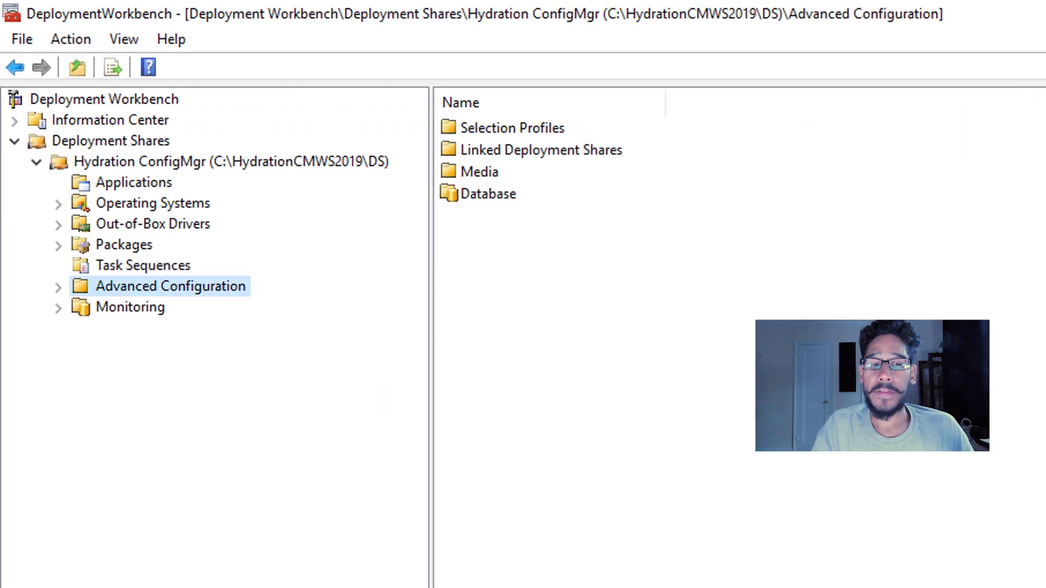
key(Right)
click(136, 349)
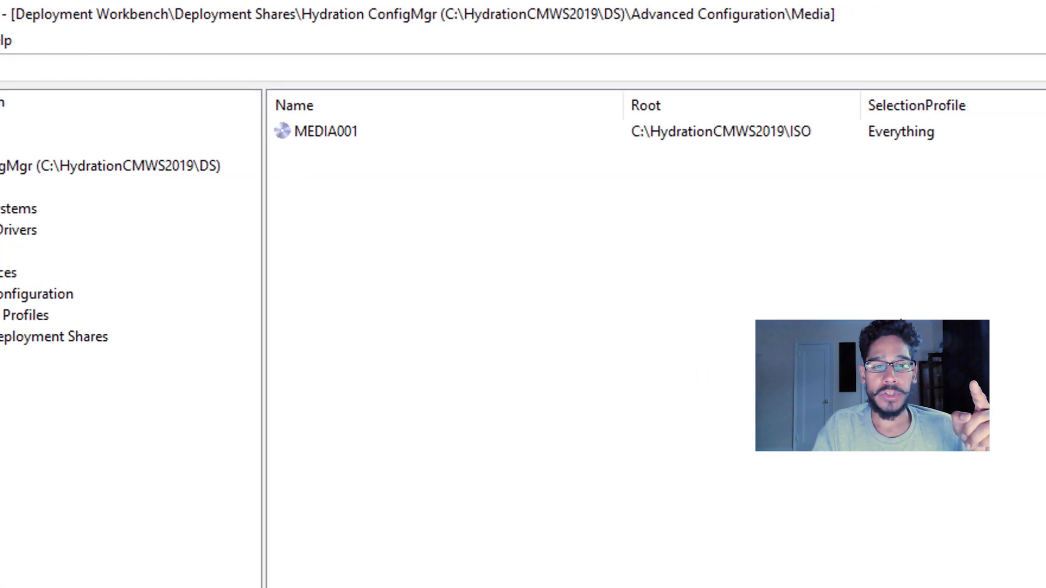
right_click(781, 129)
click(882, 146)
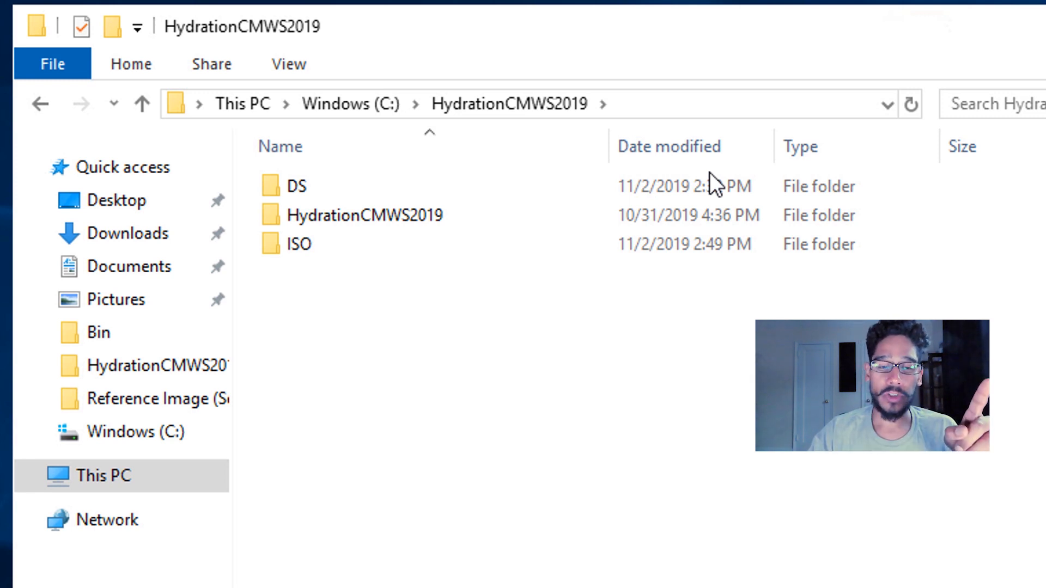
key(Return)
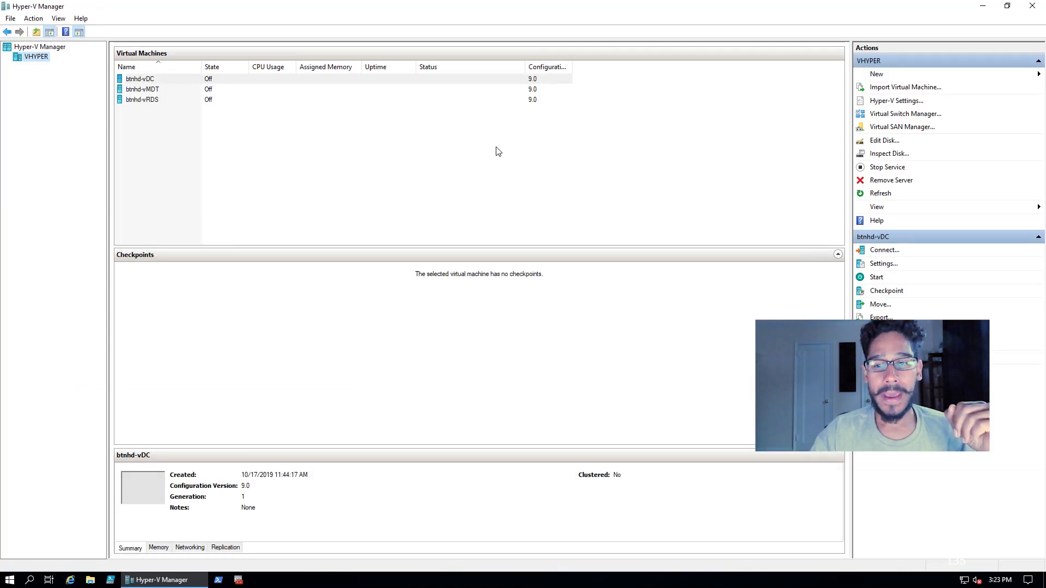
Step: Start a new virtual machine on VHYPER in Hyper-V Manager, name it DC01 and keep Generation 1
click(877, 74)
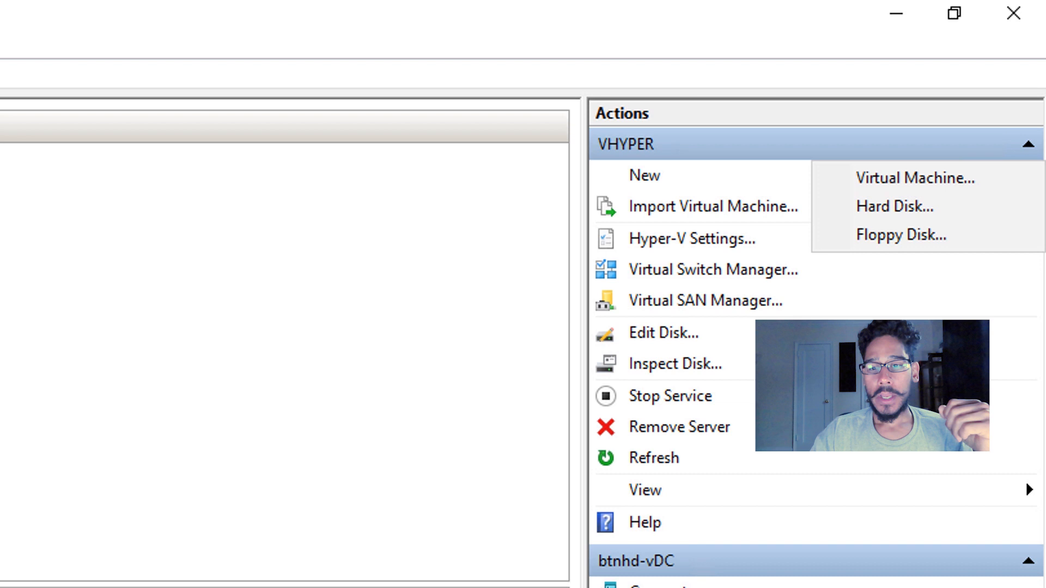
click(915, 178)
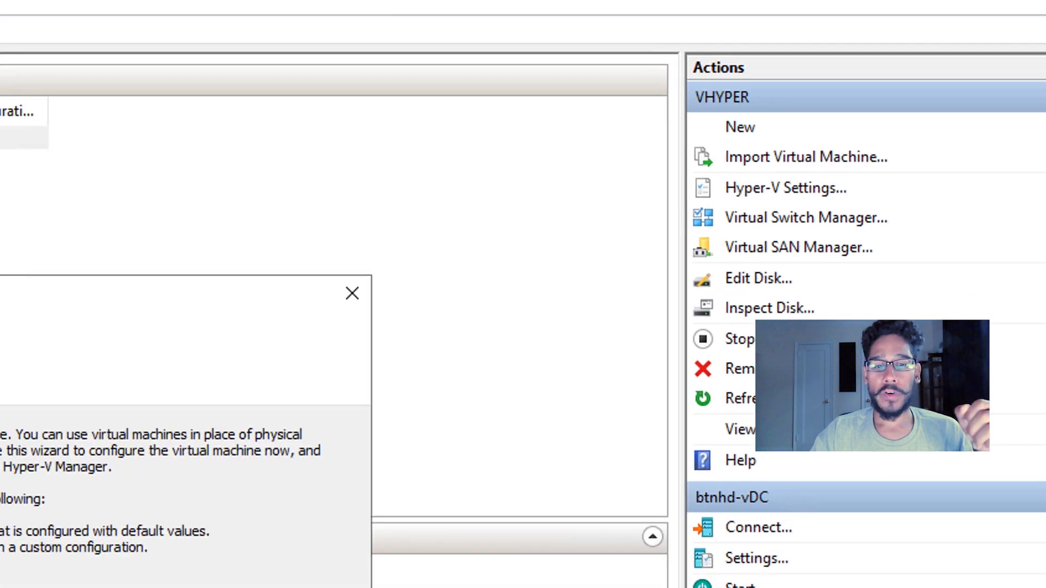
key(Return)
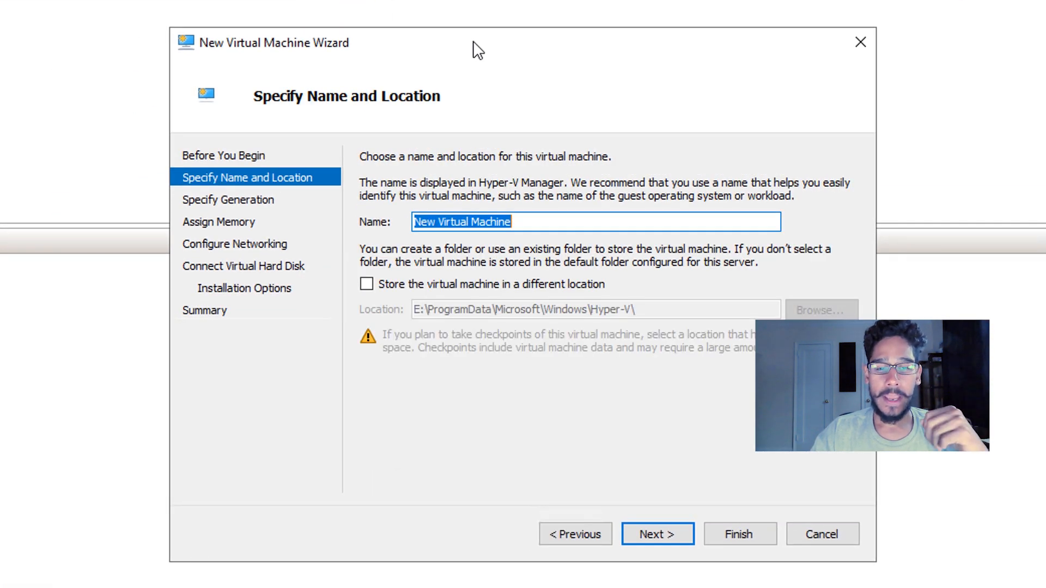
text(DC01)
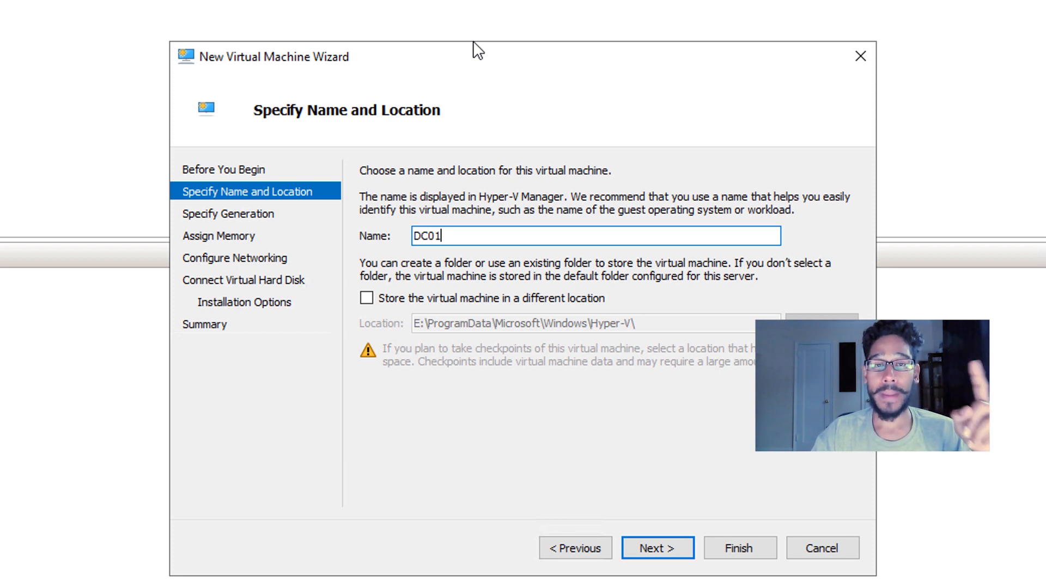
key(Return)
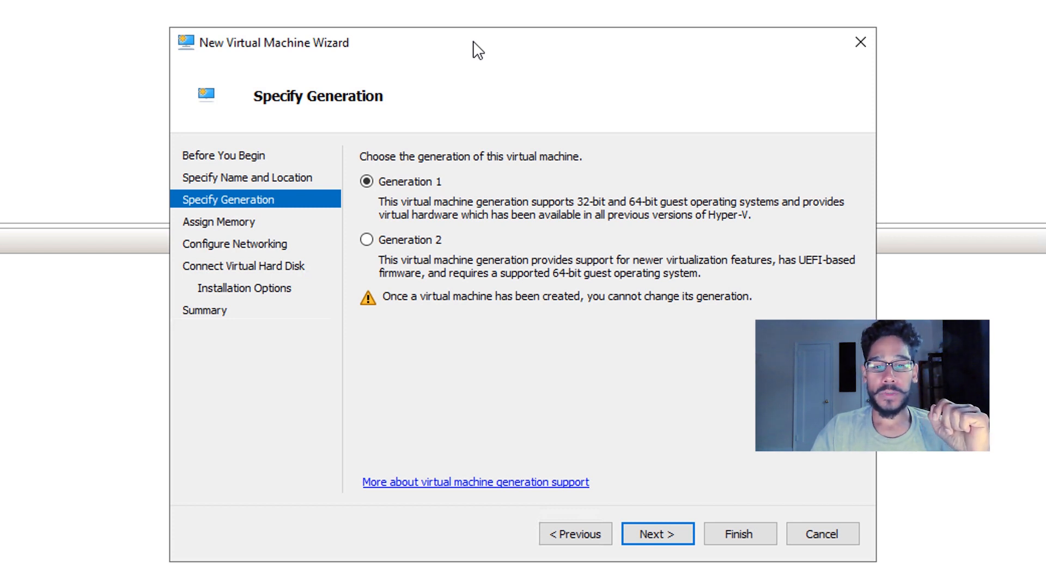
key(Return)
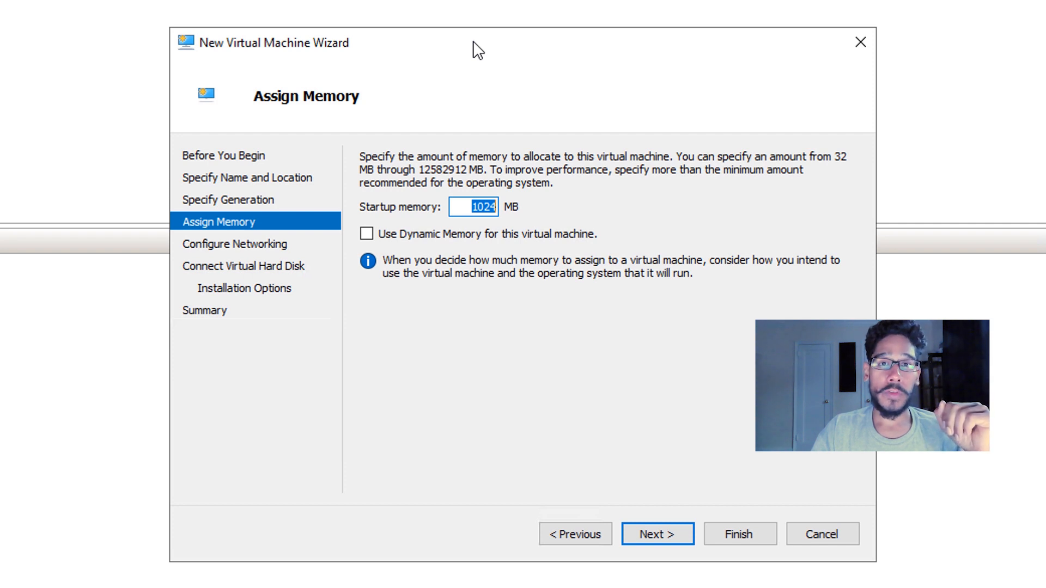
Step: Set the startup memory of DC01 to 2048 MB and connect its network adapter to NAT-Switch
text(2048)
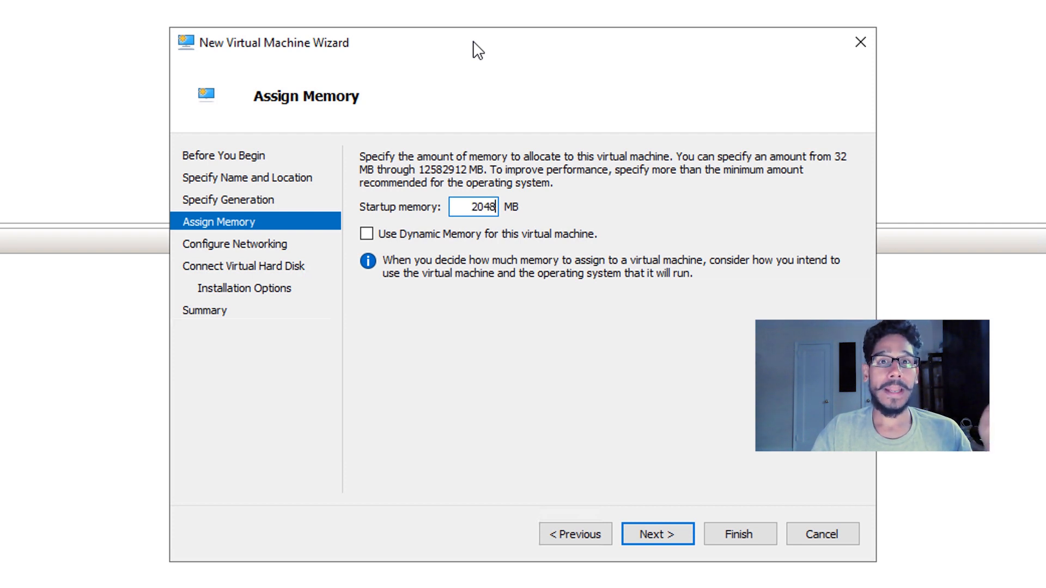
key(Return)
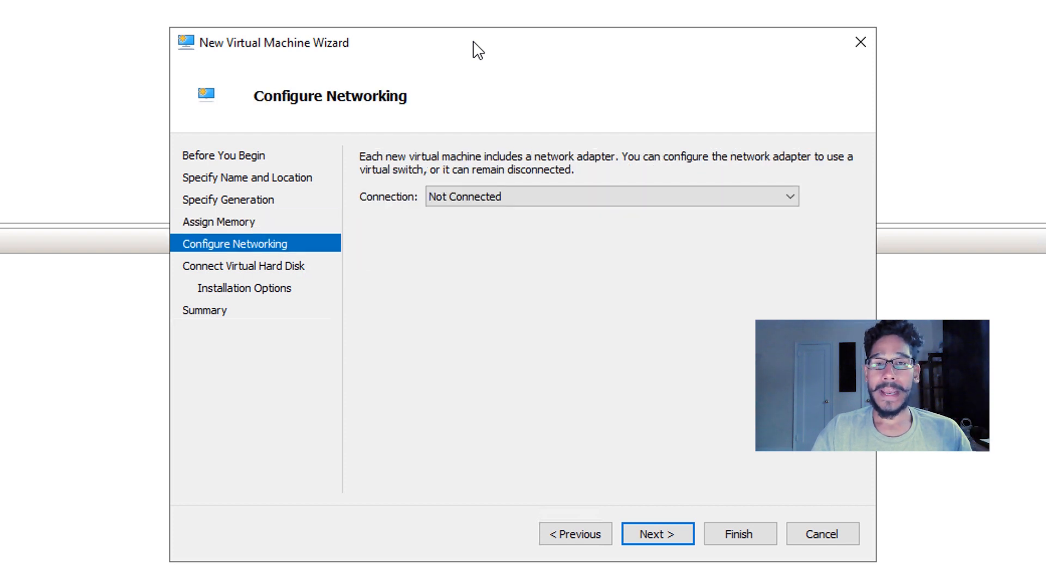
key(Down)
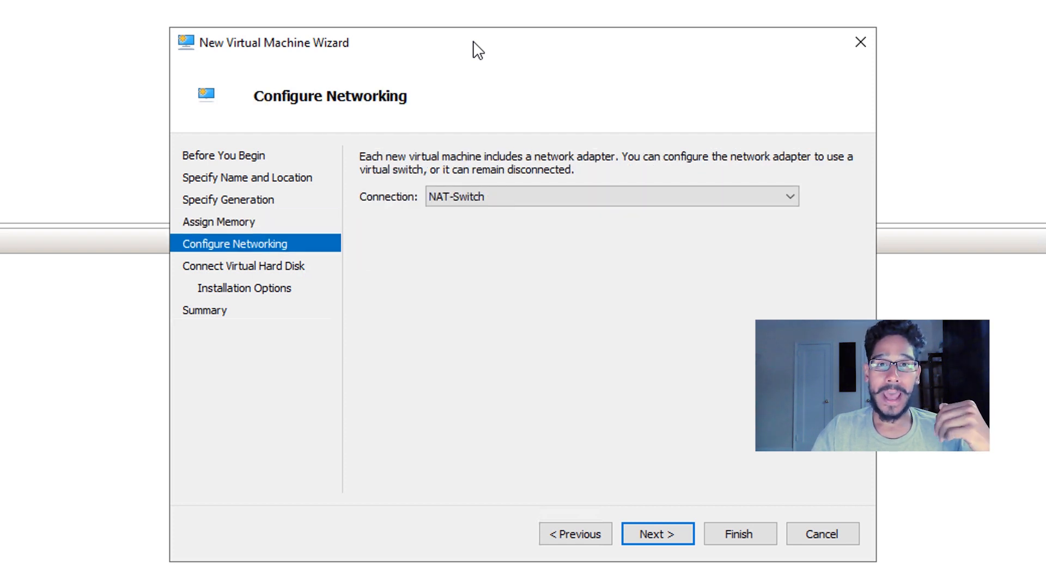
key(Return)
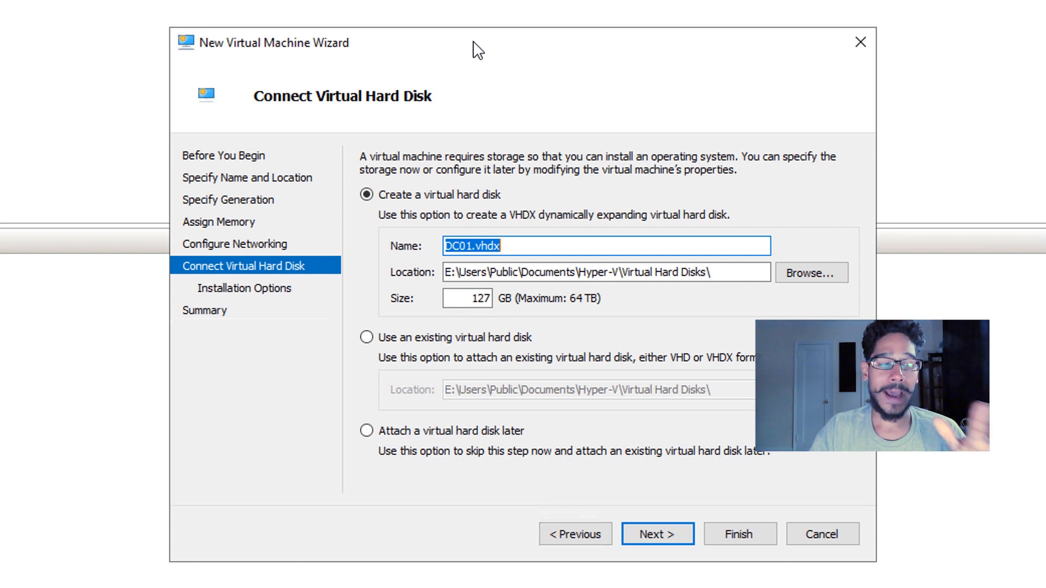
Step: Keep the new 127 GB DC01.vhdx disk and install the operating system from the Hydration image in C:\HydrationCMWS2019\ISO
key(Return)
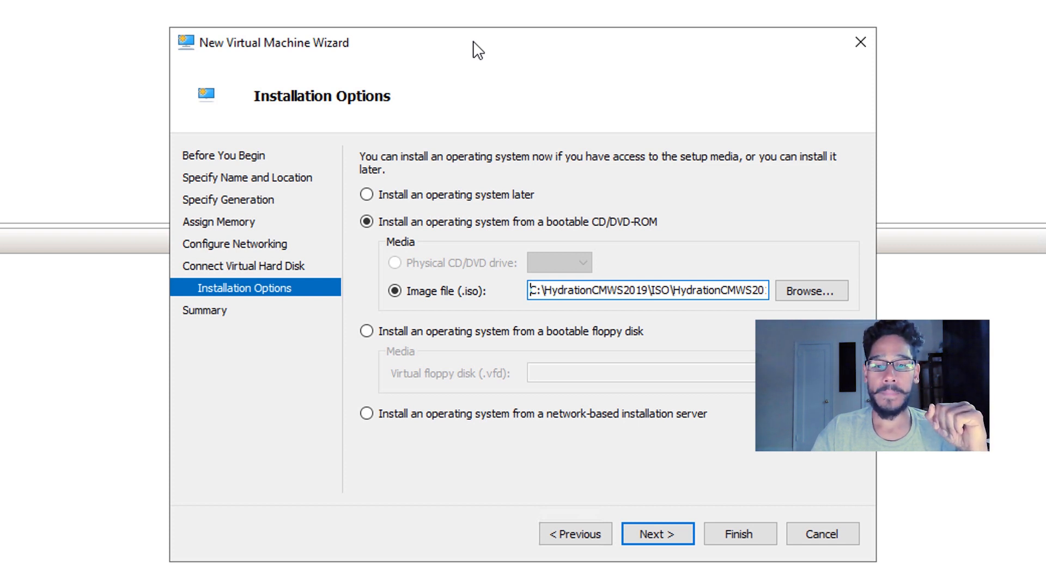
key(Return)
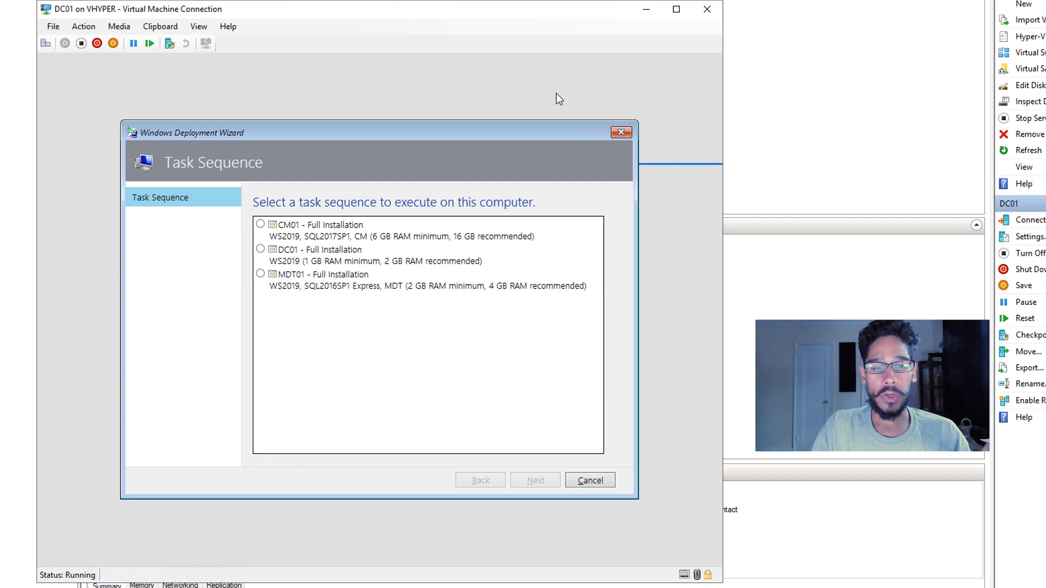
Step: Run the DC01 - Full Installation task sequence on the virtual machine and close the Settings window during the installation
key(Down)
key(Return)
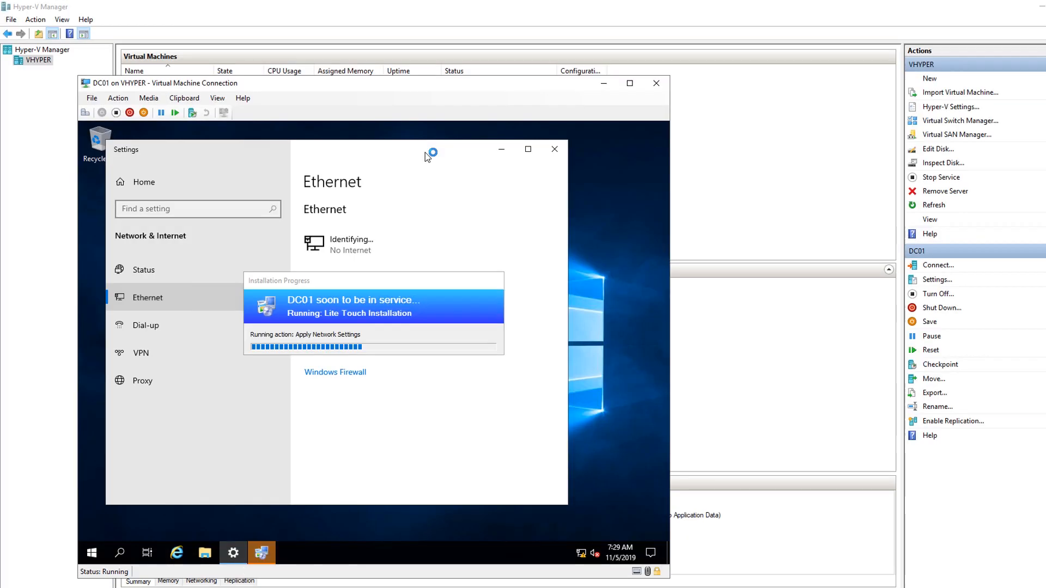
click(555, 148)
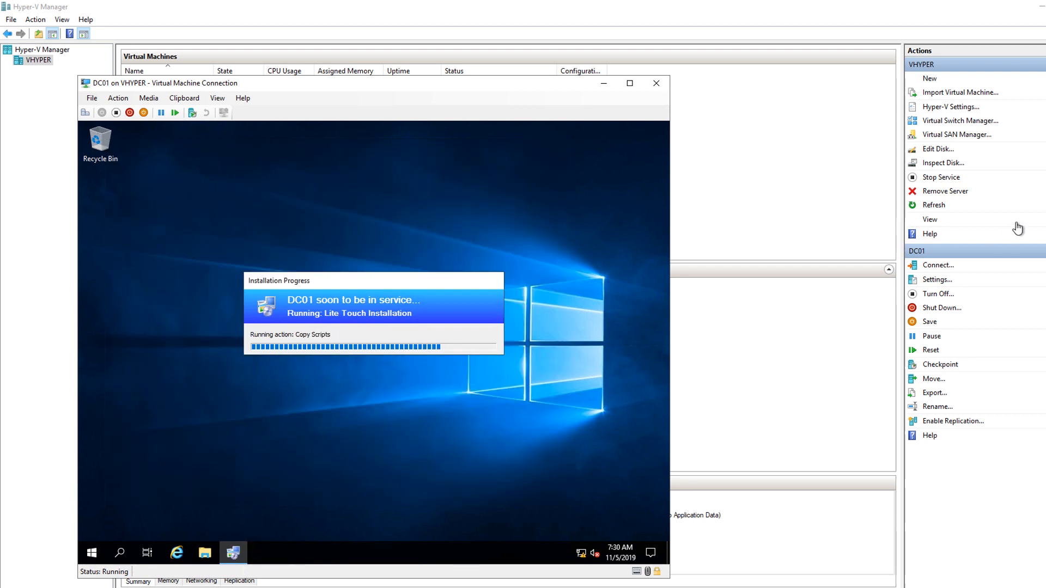